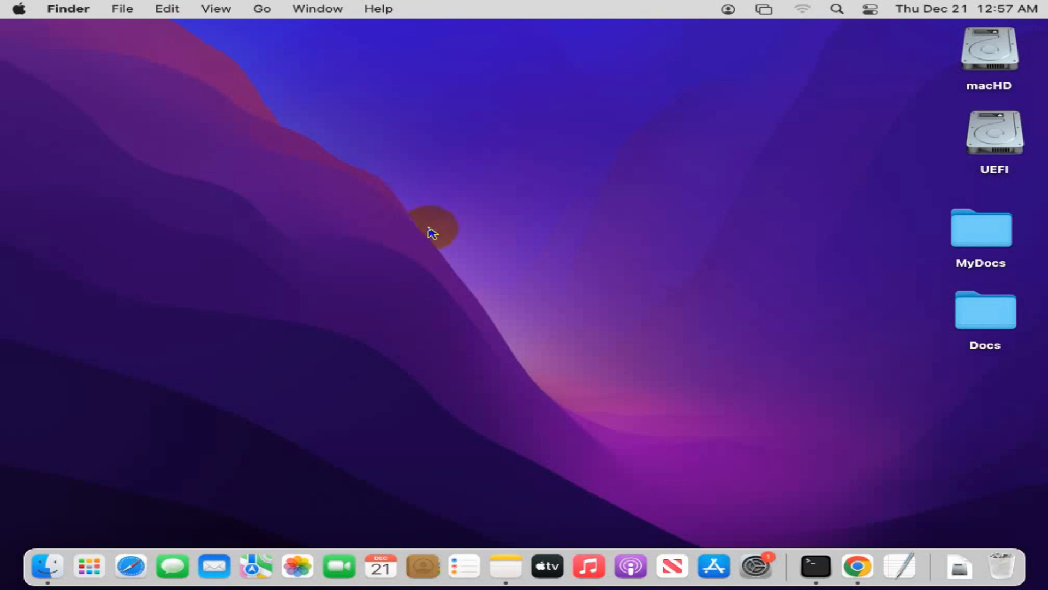
Create a new folder on the desktop named MyMacShare.
right_click(421, 149)
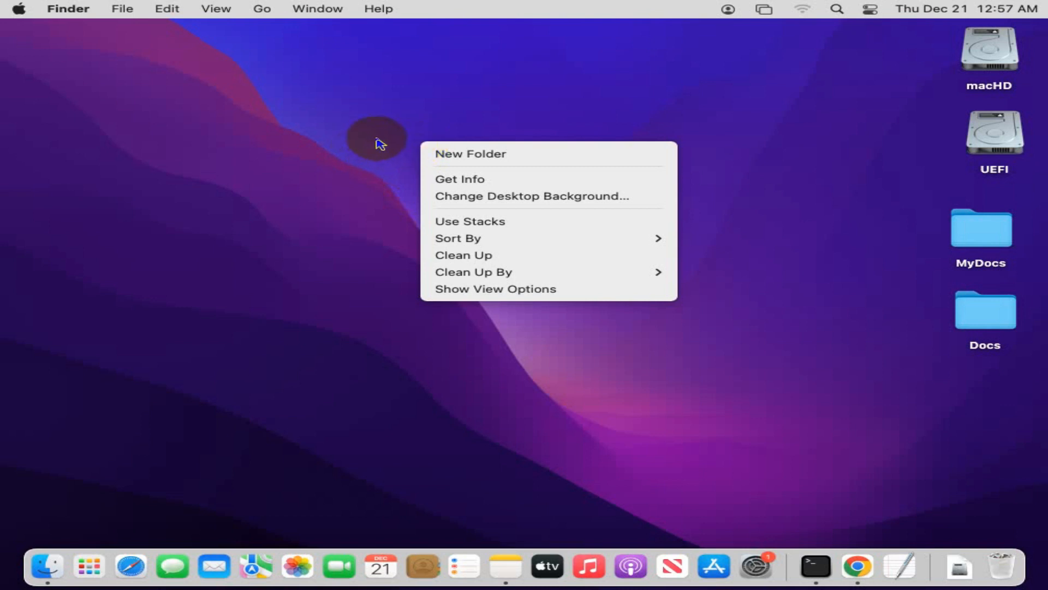
left_click(498, 157)
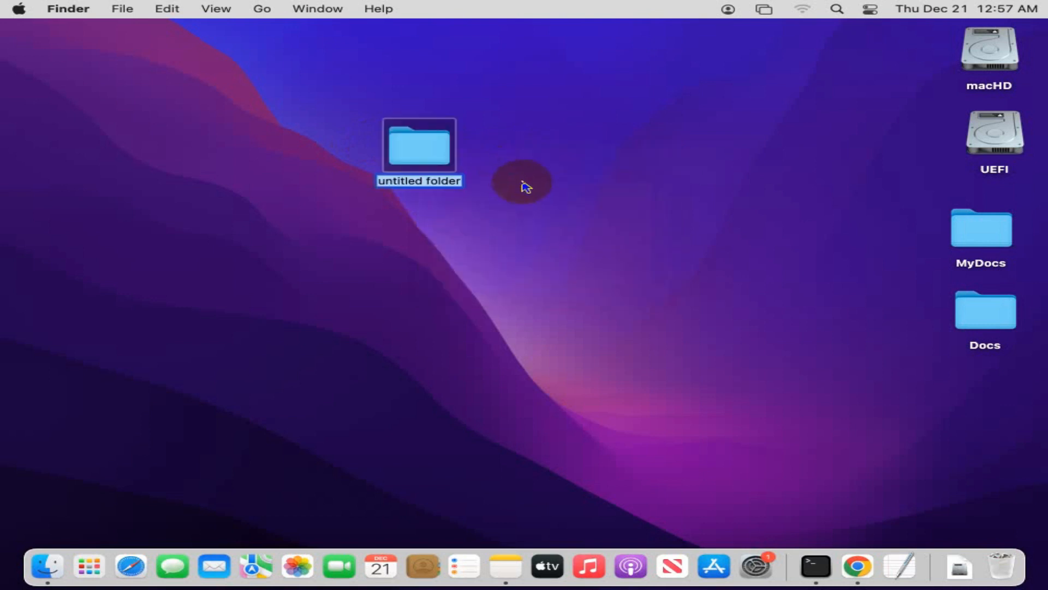
type("MyMacS")
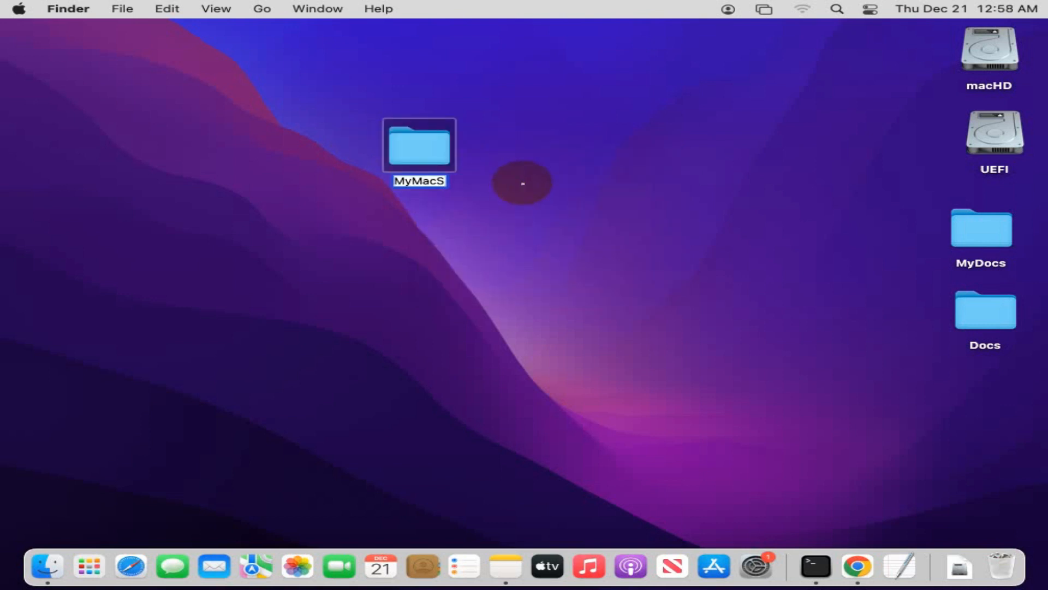
type("ha")
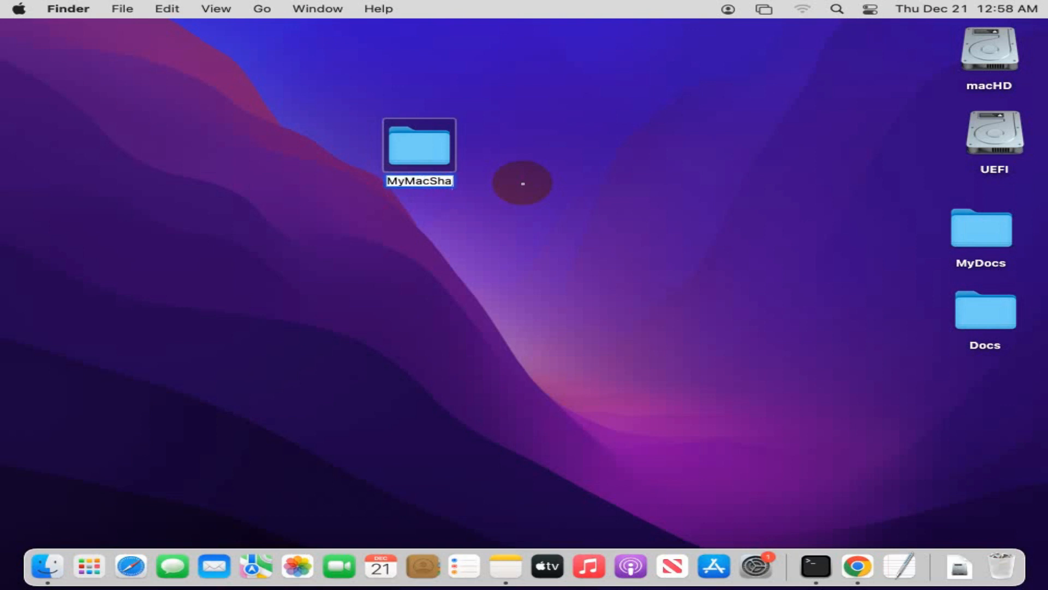
type("re")
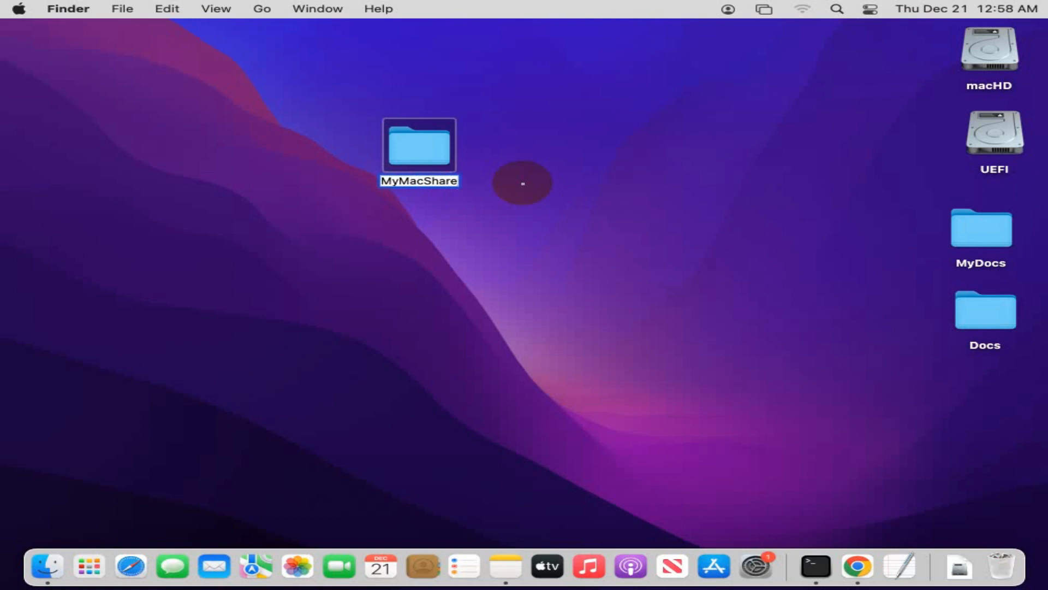
left_click(427, 212)
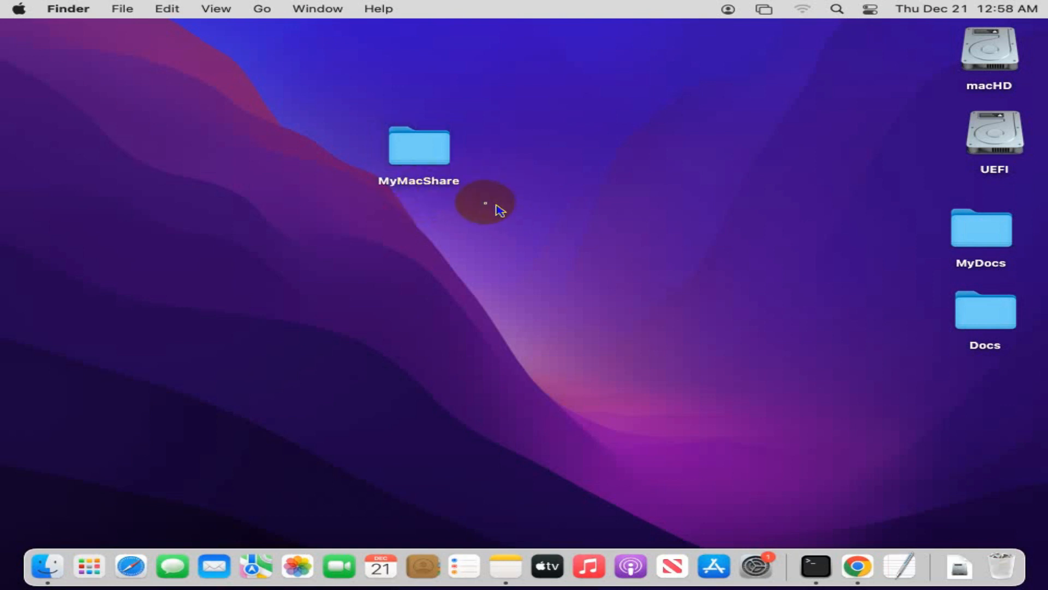
left_click(432, 154)
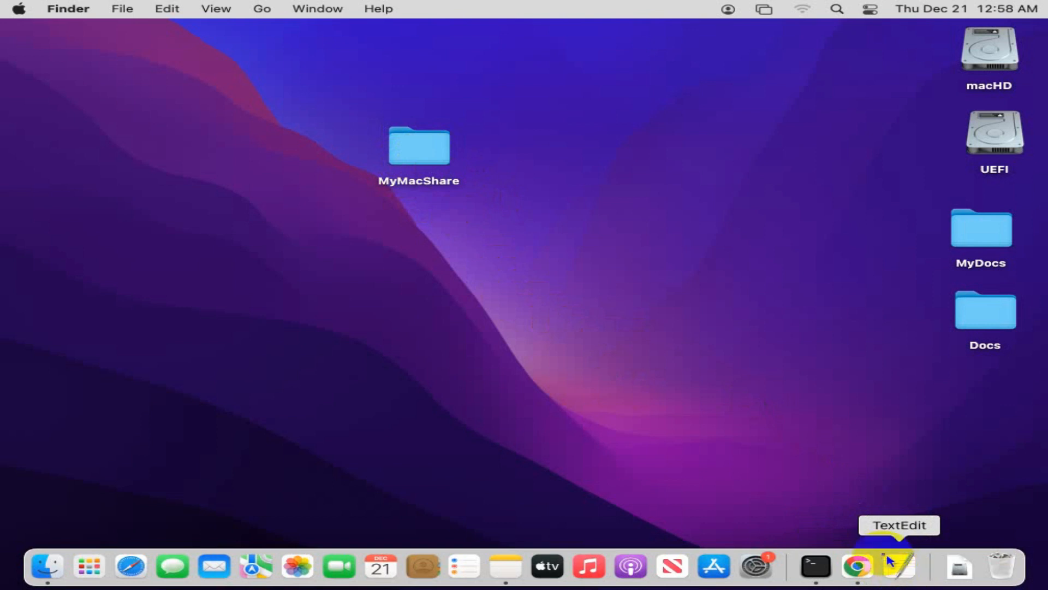
In TextEdit, write "Mu Mac Share" in a new document and name the file mufile.
left_click(904, 566)
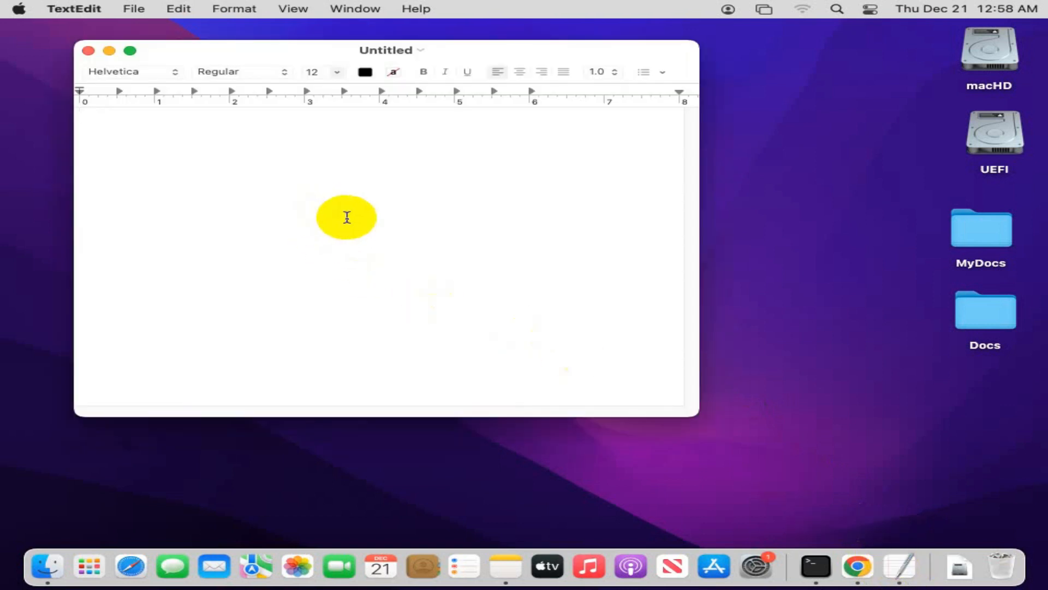
type("Mu Mac Share")
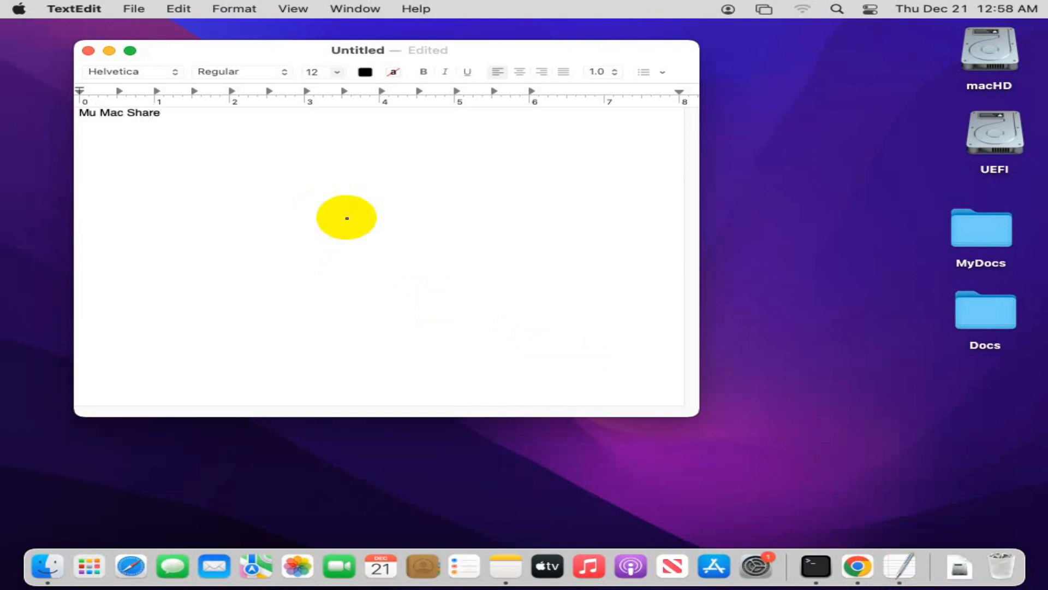
left_click(363, 51)
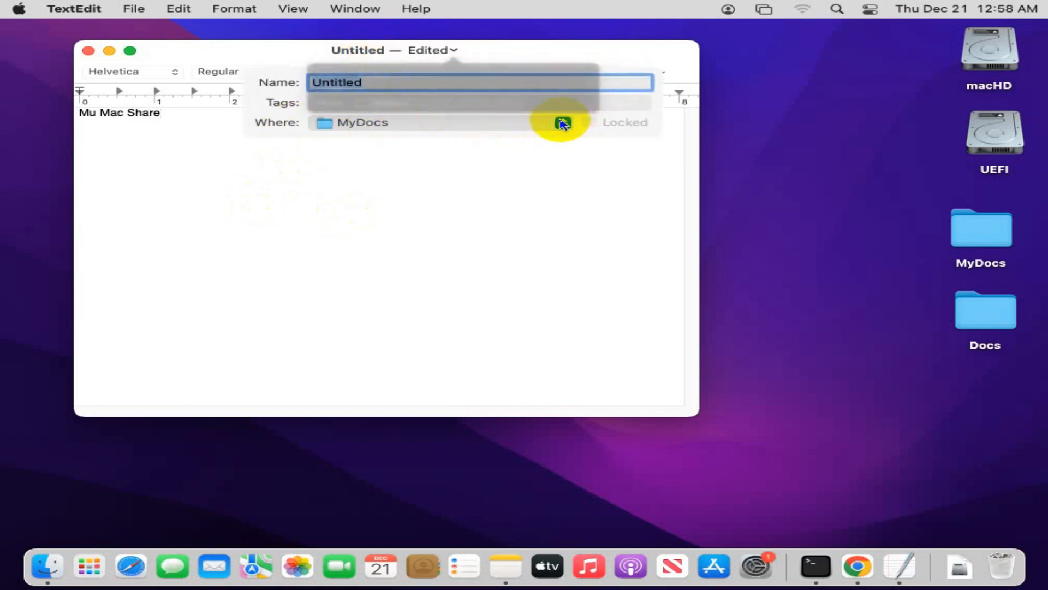
type("mufile")
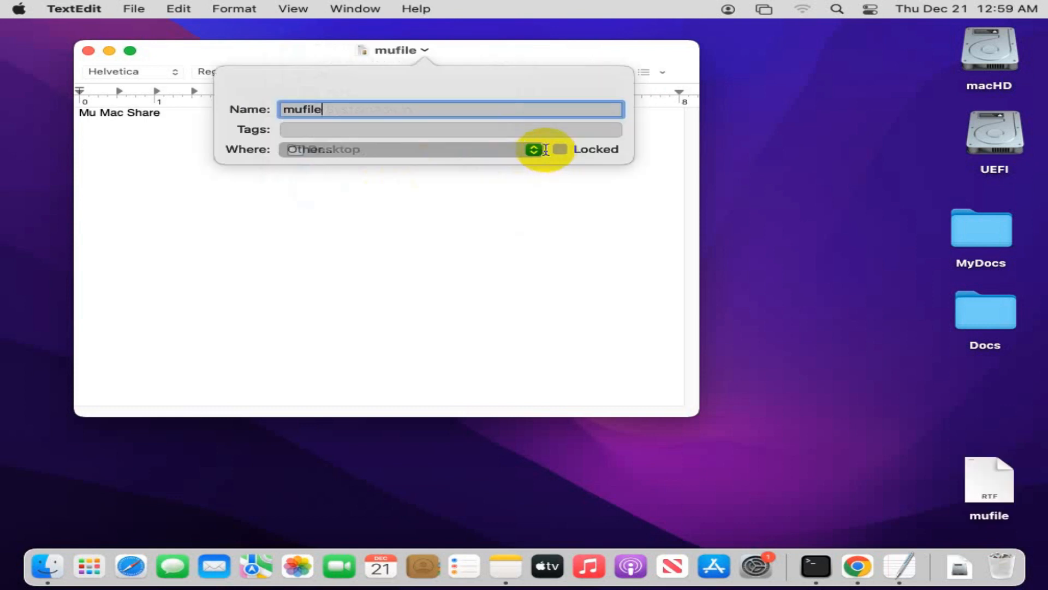
Move the mufile document into the desktop's MyMacShare folder and close it.
left_click(540, 151)
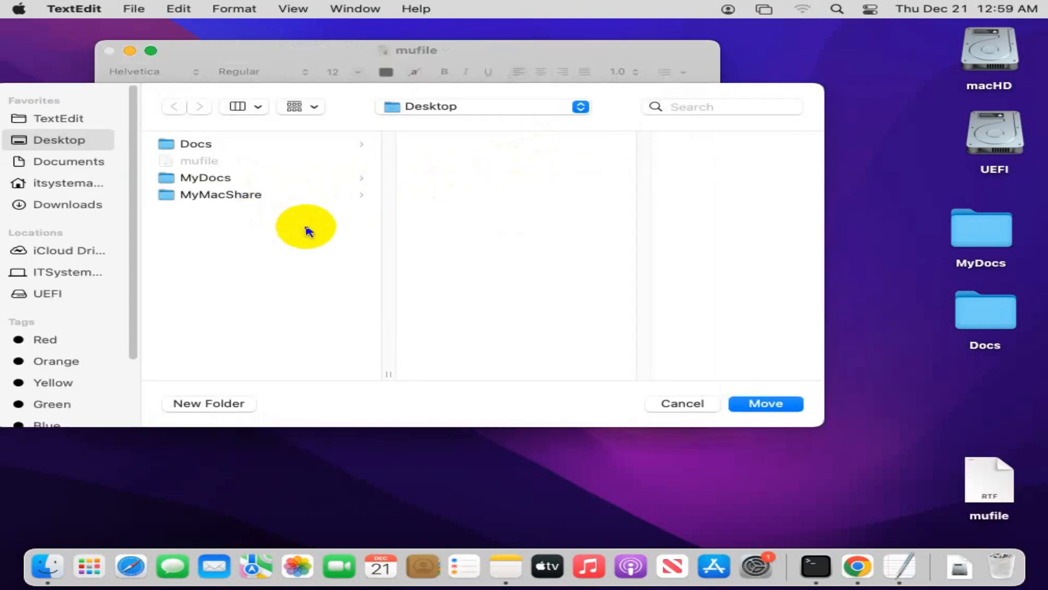
left_click(222, 201)
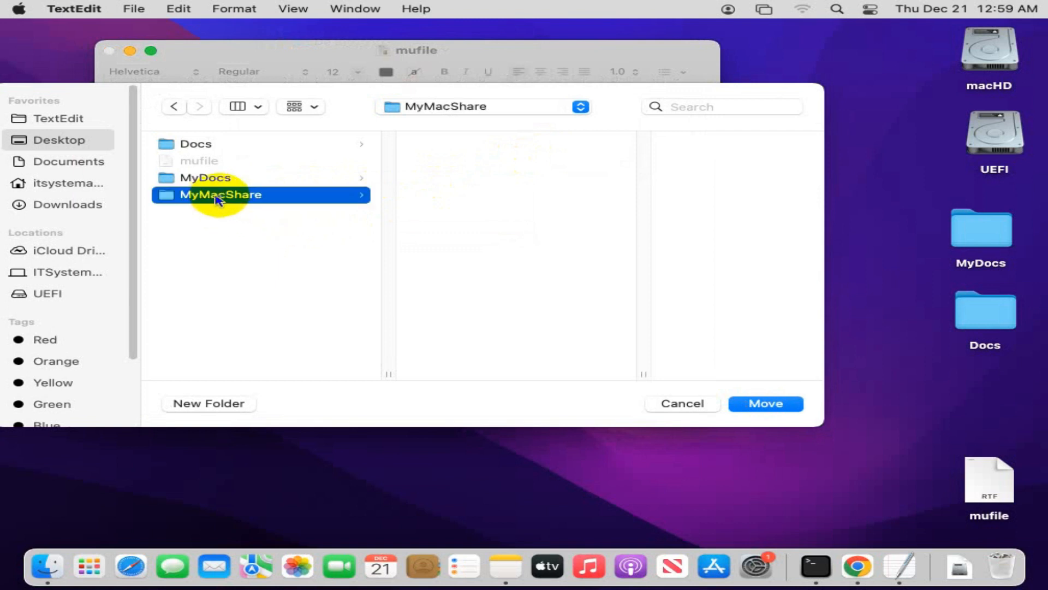
key("Return")
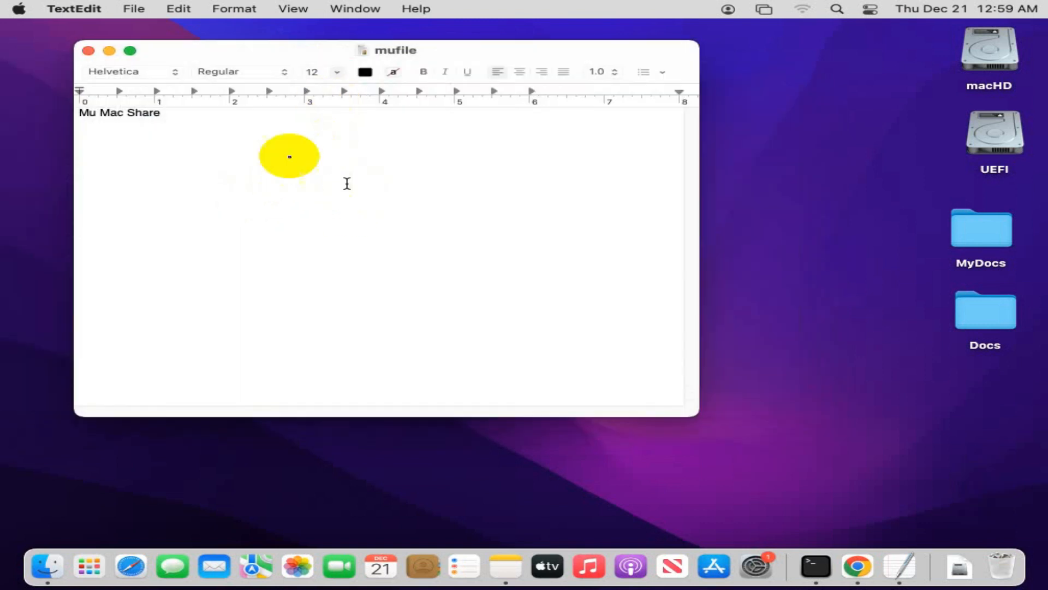
left_click(88, 51)
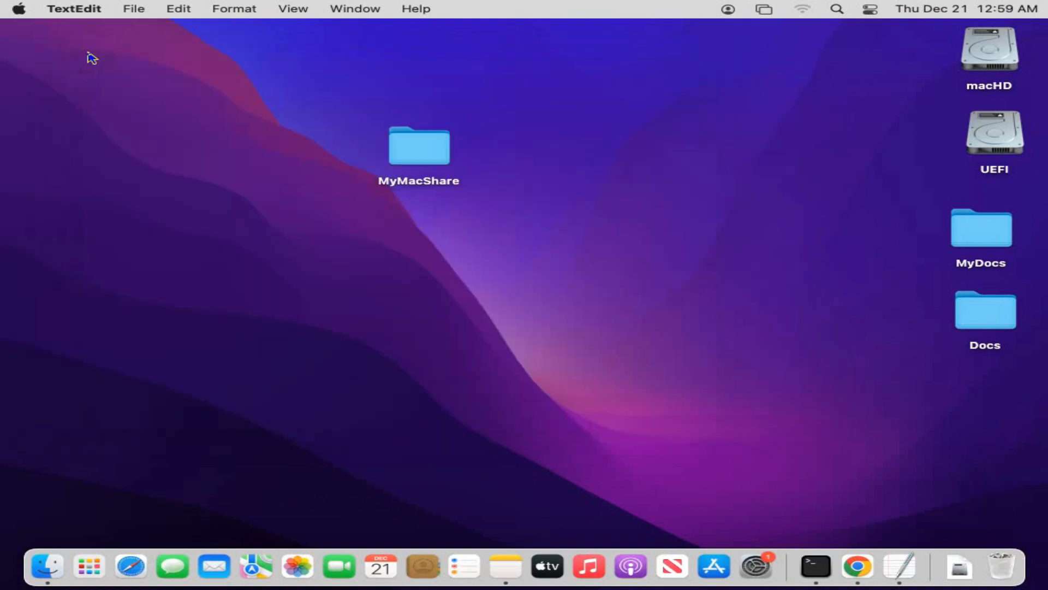
Check the contents of the MyMacShare folder for the mufile document, closing the folder when done.
left_click(426, 149)
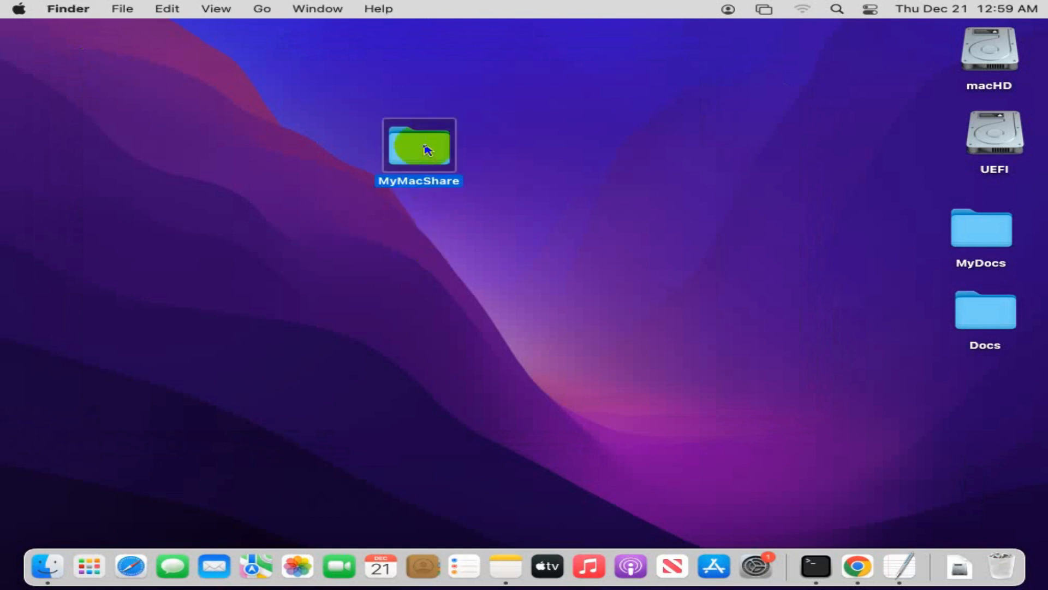
double_click(426, 149)
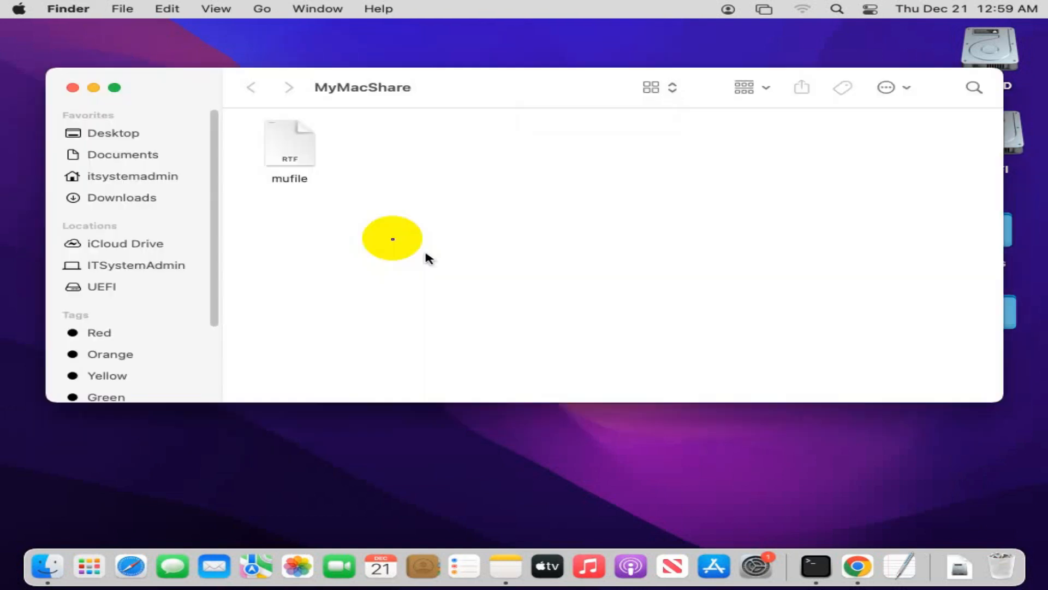
left_click(288, 155)
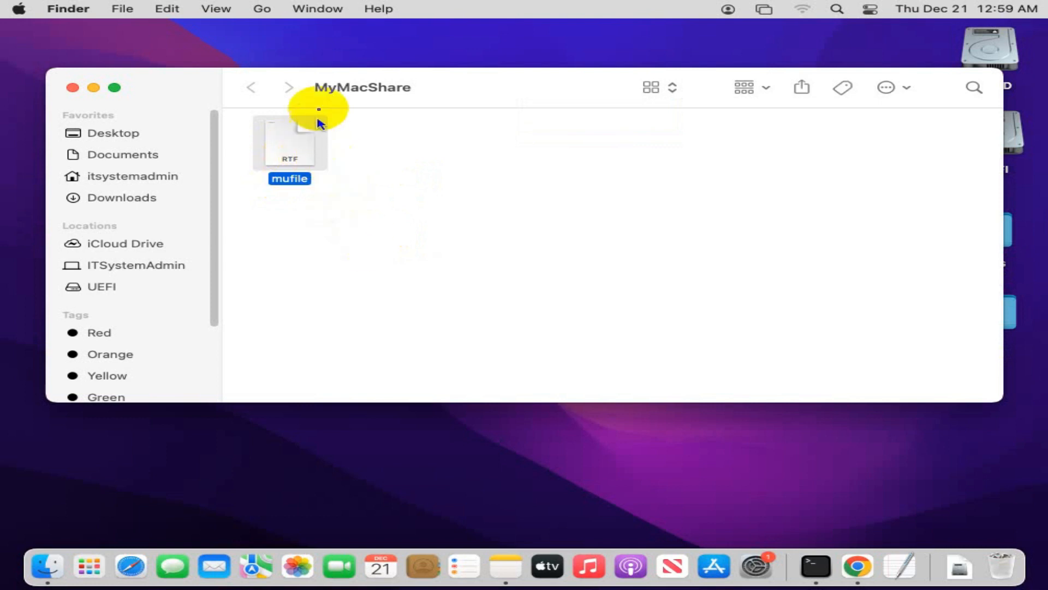
left_click(73, 89)
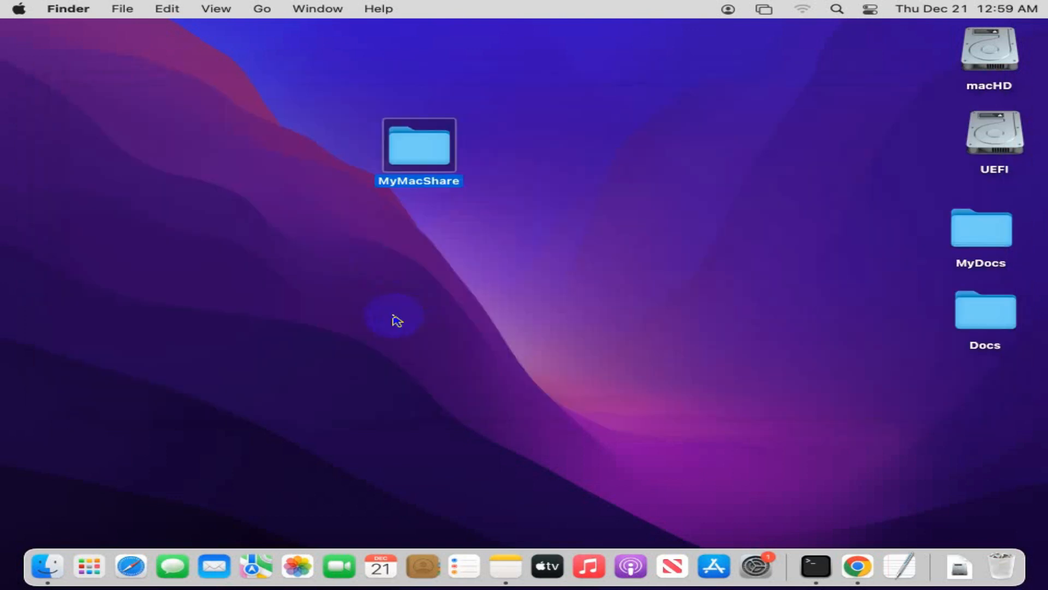
left_click(565, 282)
left_click_drag(498, 218, 358, 103)
left_click(836, 374)
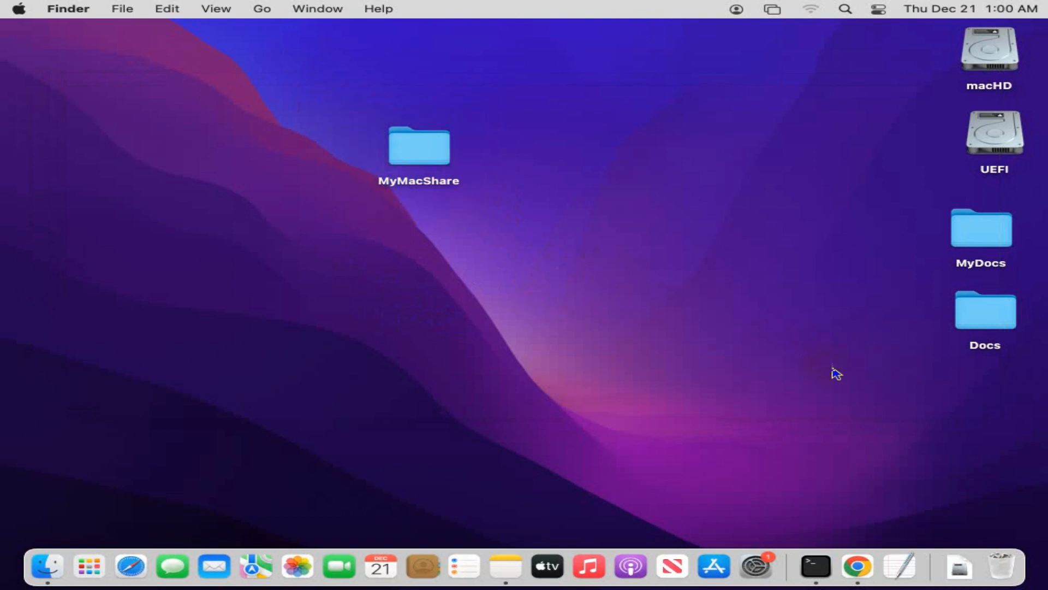
Open the Sharing settings in System Preferences and turn on File Sharing.
left_click(758, 565)
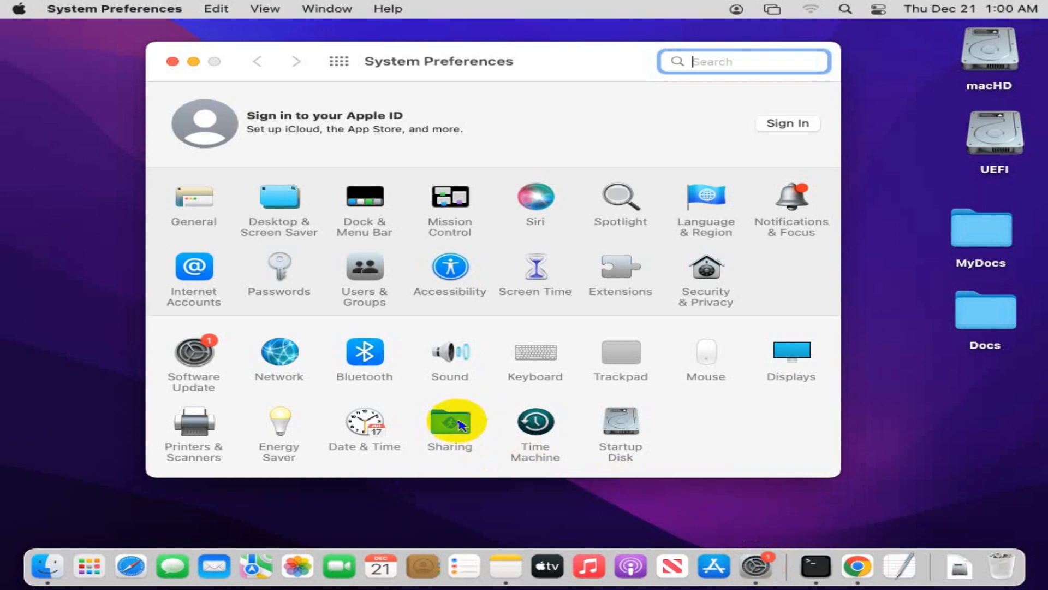
left_click(450, 431)
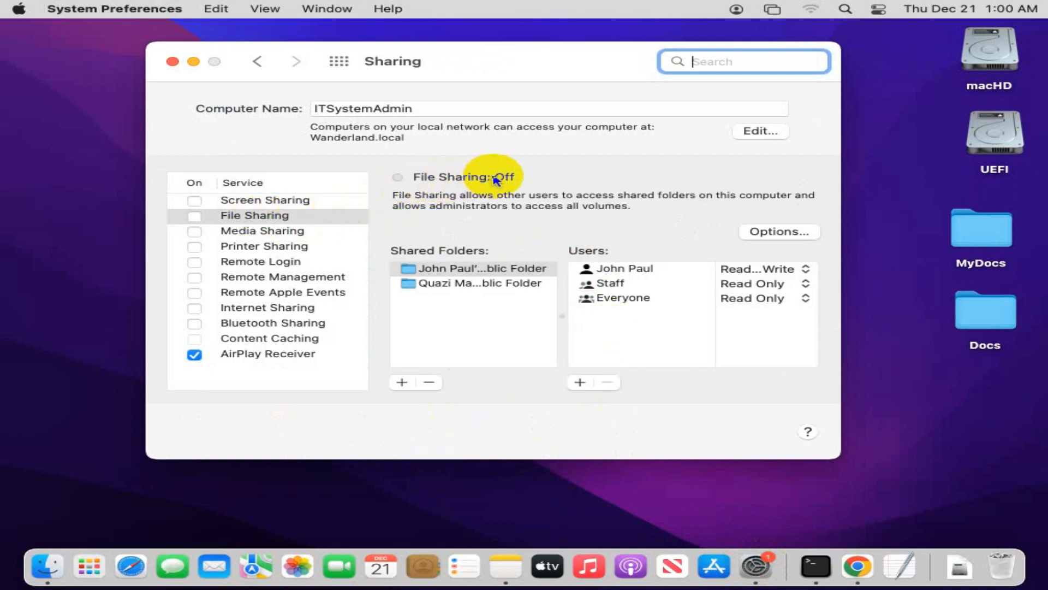
left_click(195, 217)
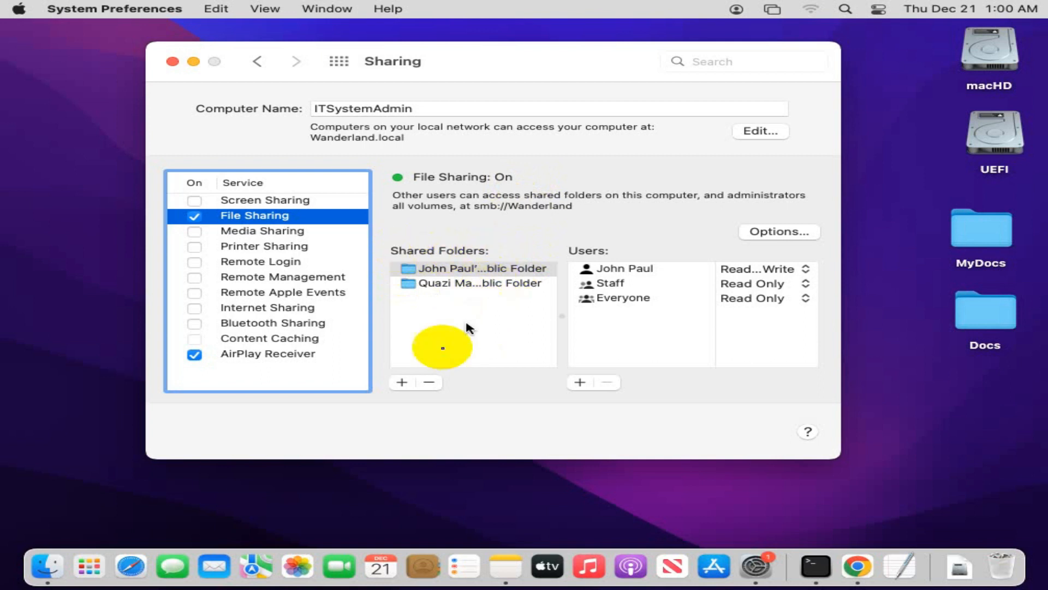
Add the MyMacShare folder from the Desktop to the shared folders.
left_click(402, 383)
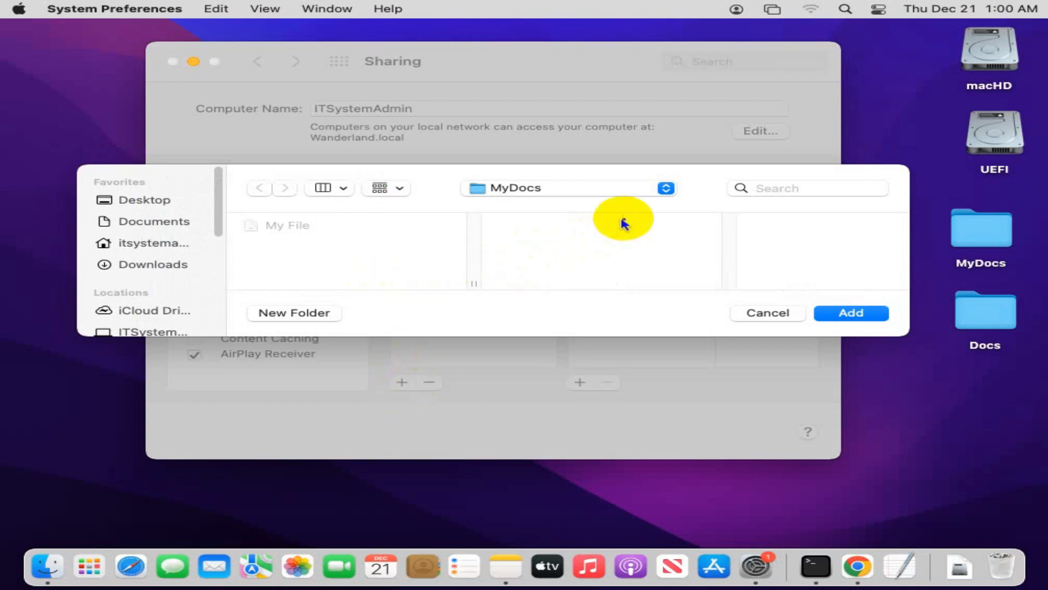
left_click(665, 188)
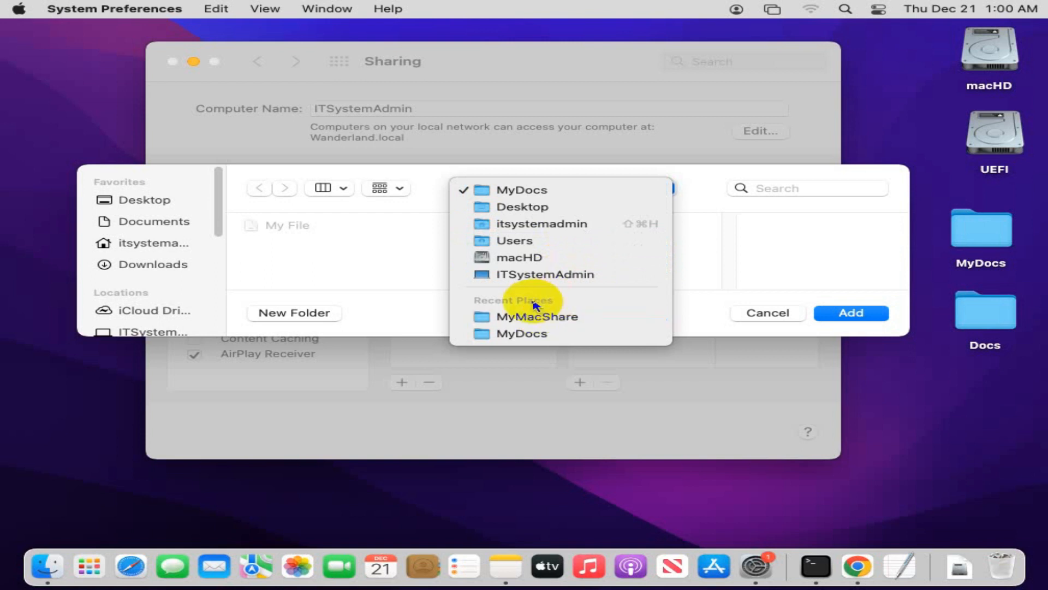
left_click(513, 213)
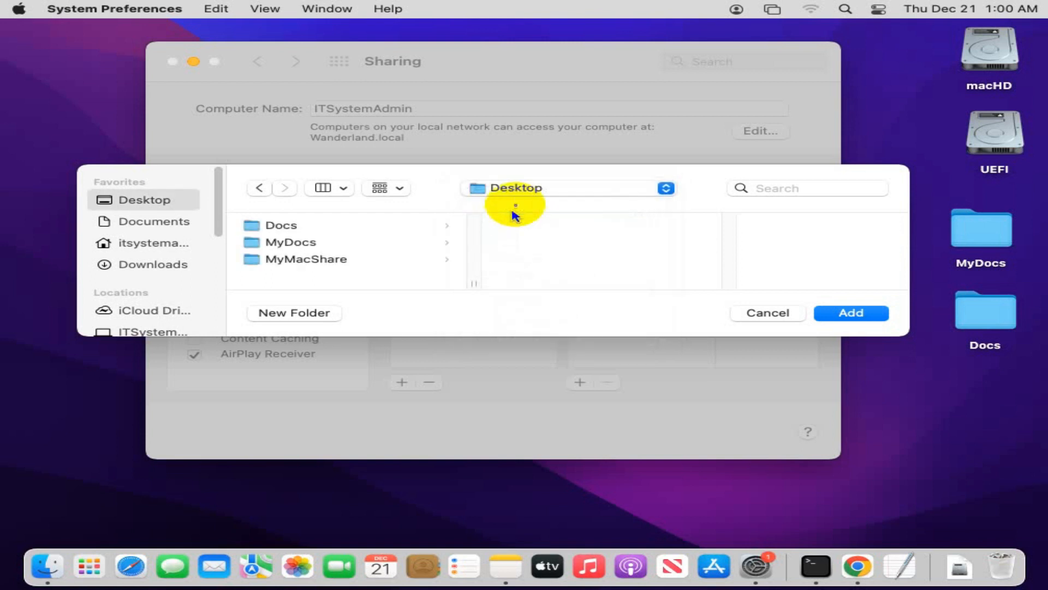
left_click(310, 260)
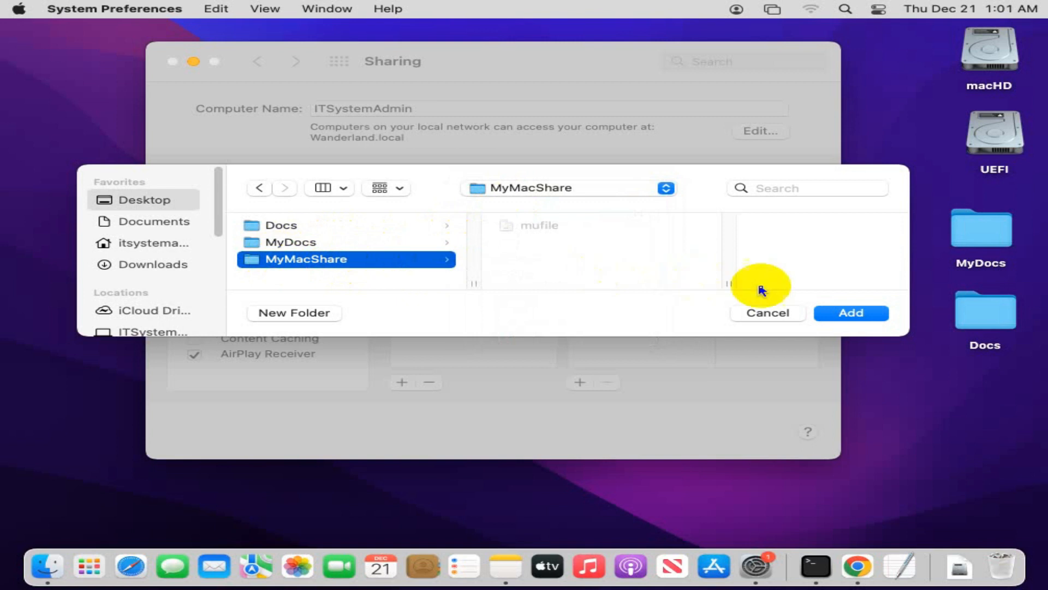
left_click(844, 315)
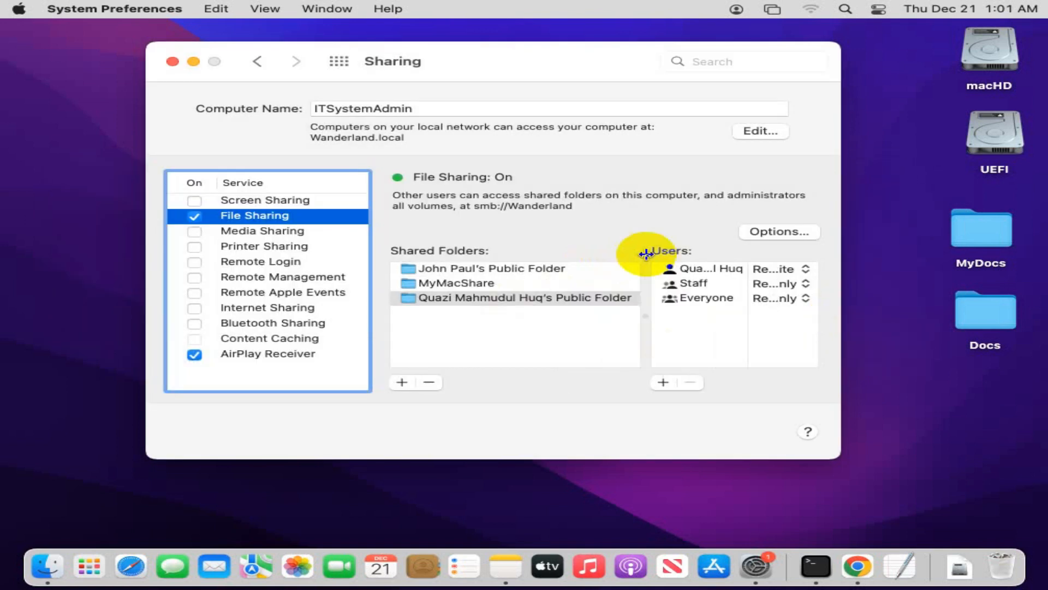
Make more room for the Users list and review the users and groups with access to MyMacShare.
left_click_drag(646, 254, 587, 254)
left_click(458, 284)
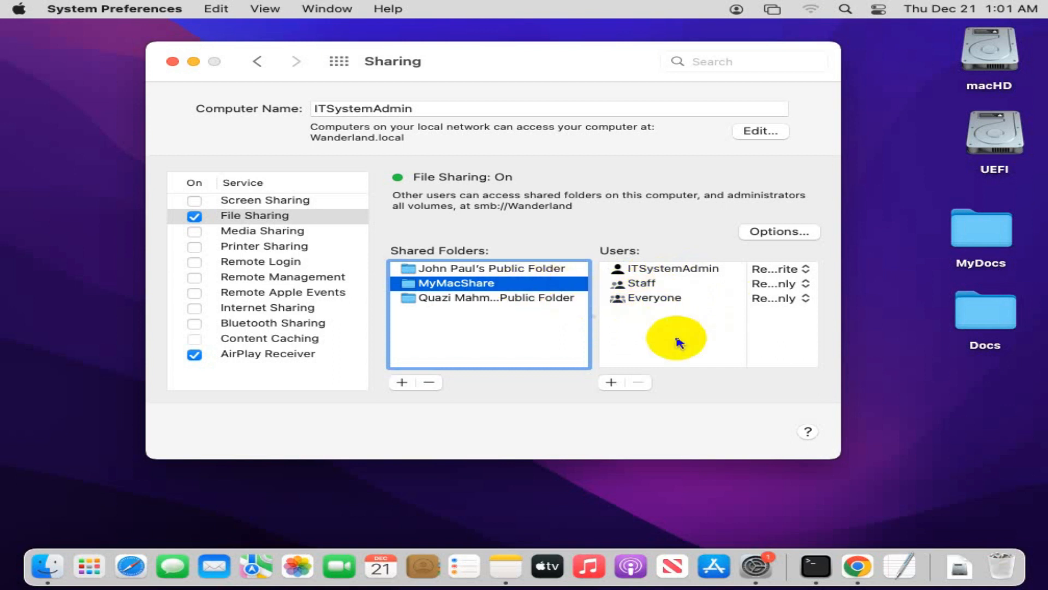
left_click(657, 273)
left_click(626, 283)
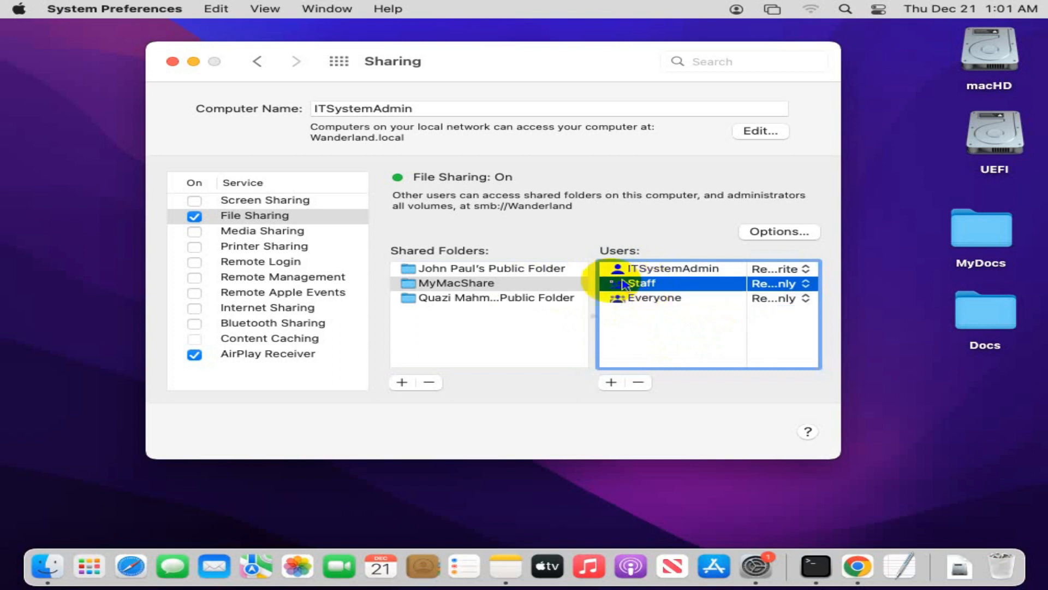
left_click(473, 284)
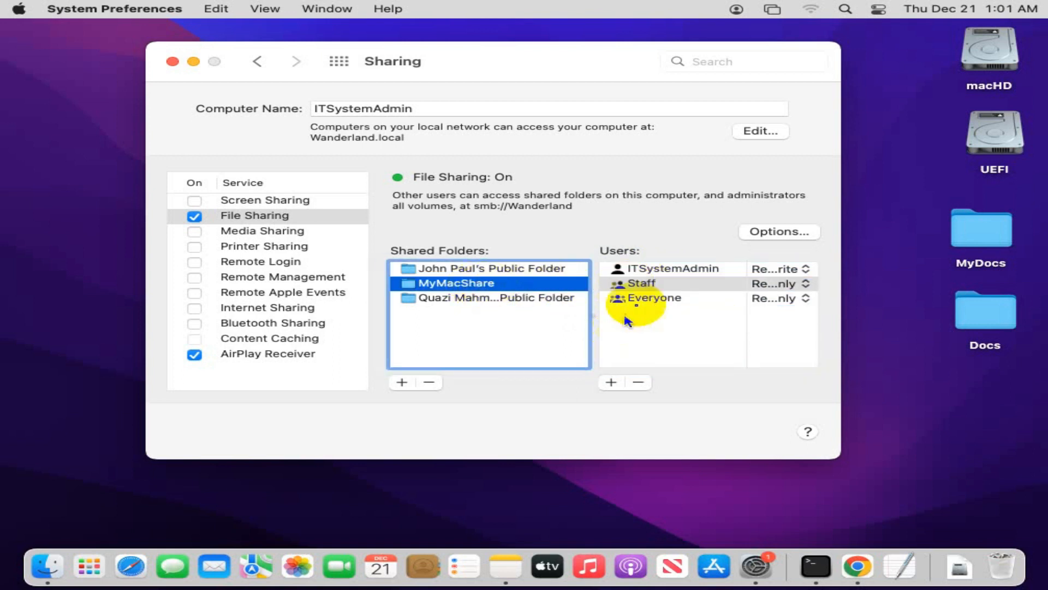
left_click(633, 299)
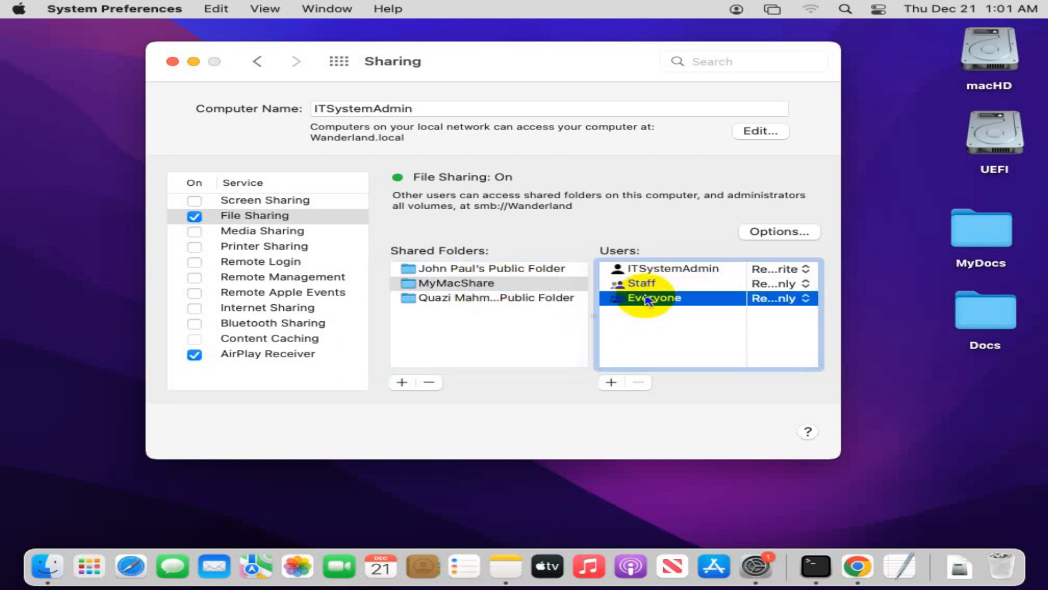
Give the last user account listed under Users & Groups access to the MyMacShare shared folder.
left_click(612, 382)
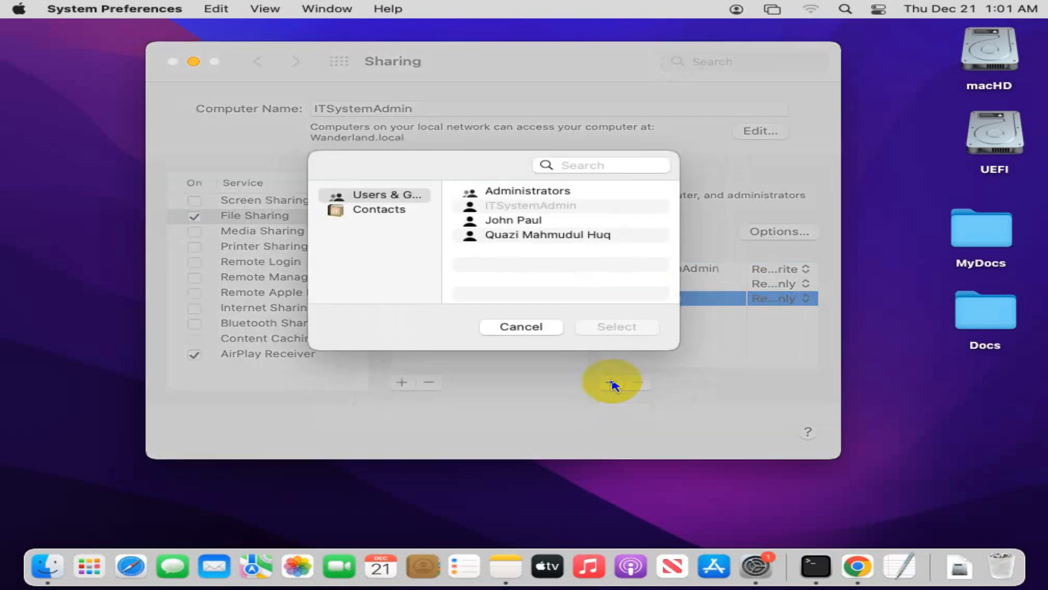
left_click(532, 237)
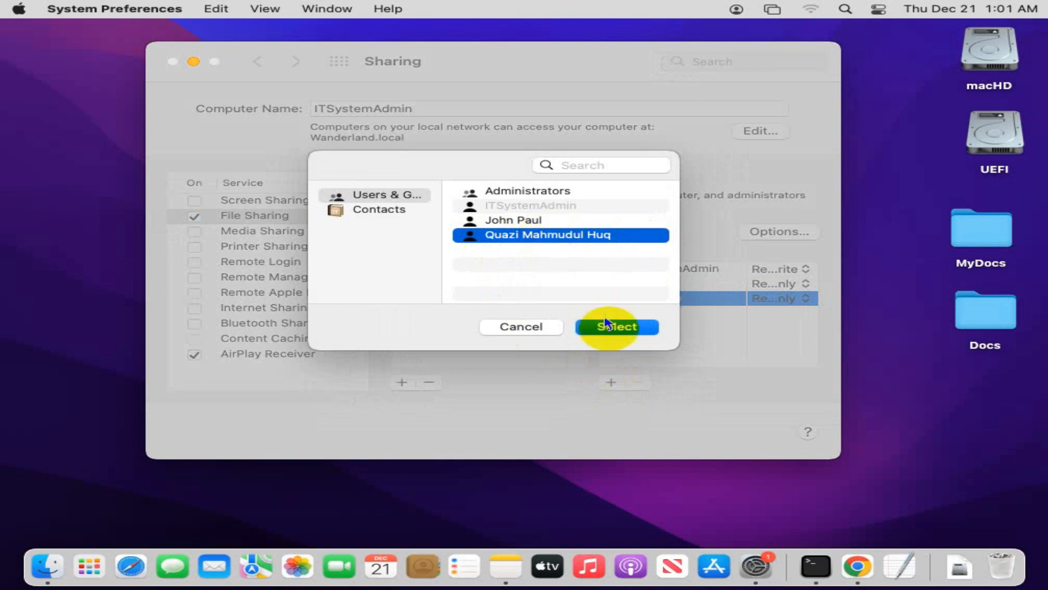
left_click(622, 330)
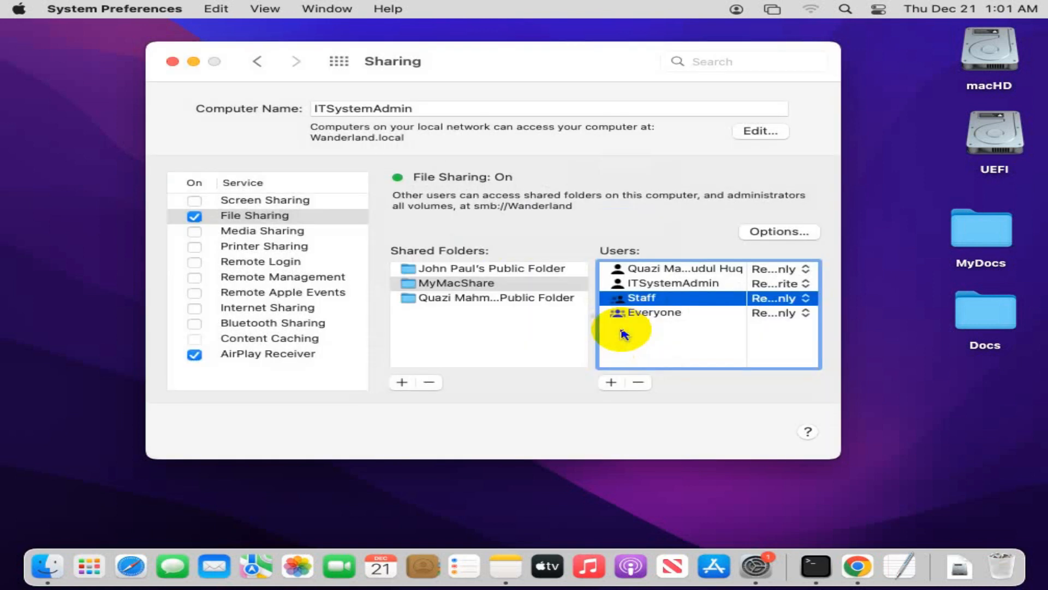
Give the newly added user, first in the MyMacShare Users list, Read & Write permission and close the Sharing settings.
left_click(670, 270)
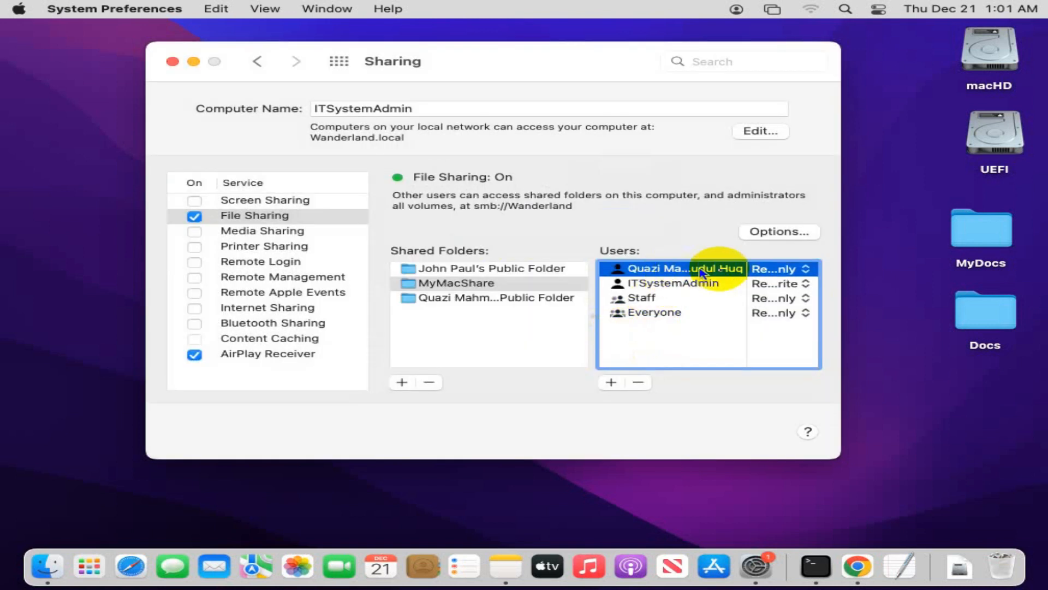
left_click(806, 269)
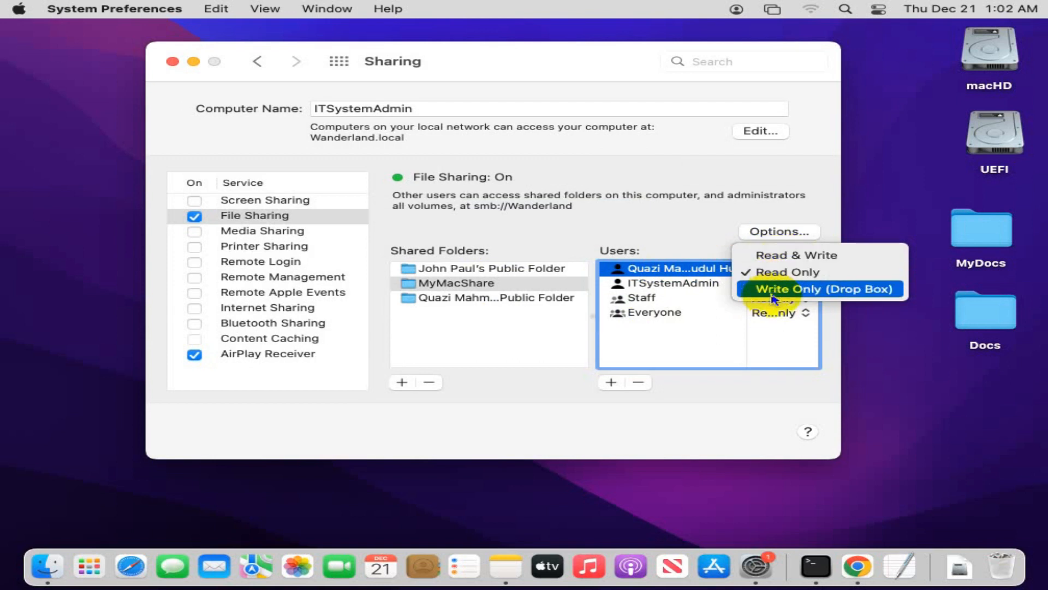
left_click(784, 256)
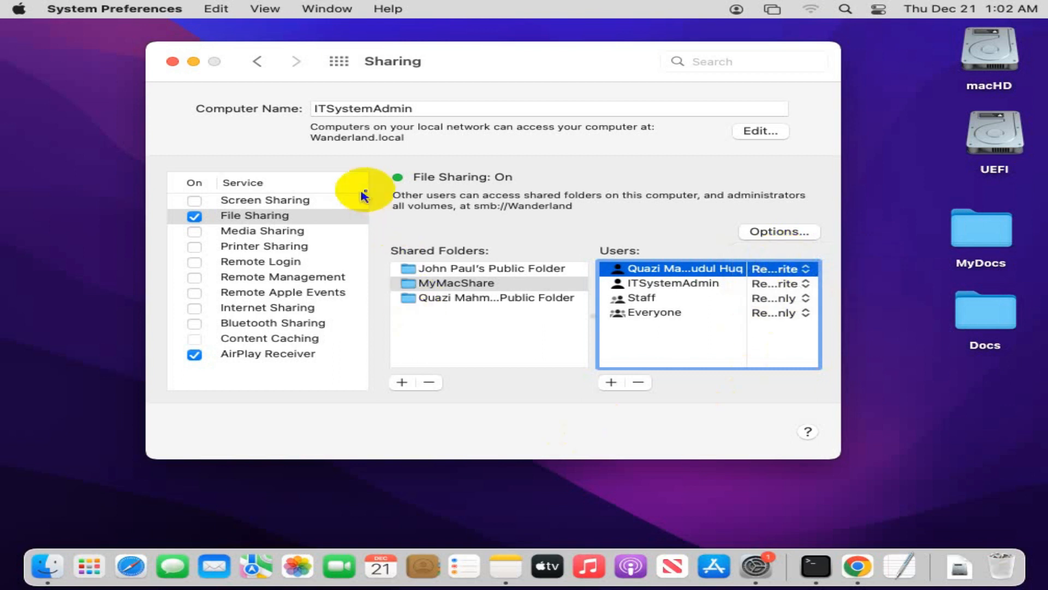
left_click(172, 61)
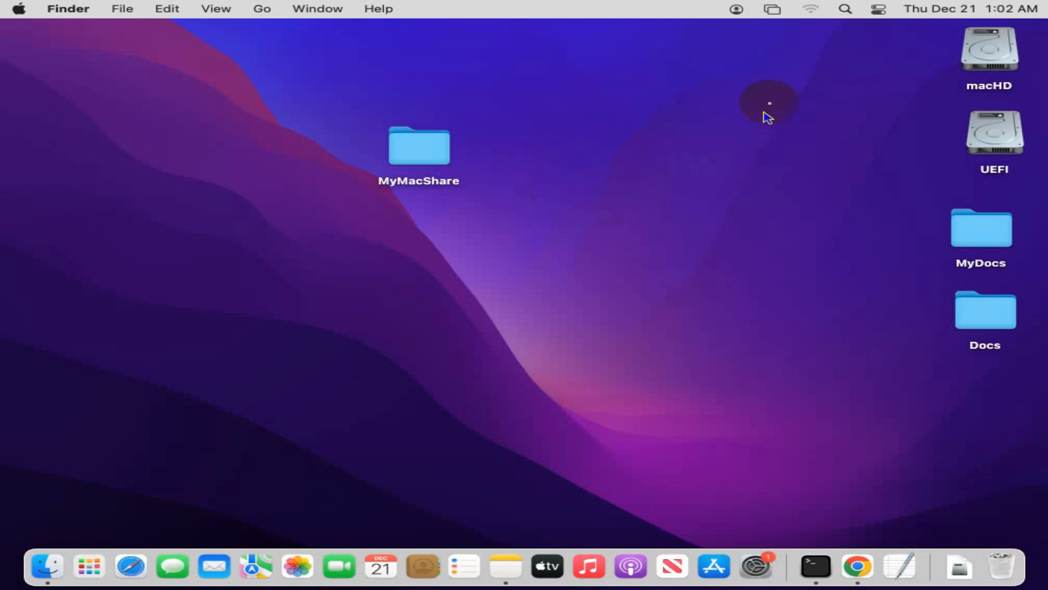
Look up the Mac's IP address in Network Preferences and close the window.
left_click(810, 9)
left_click(741, 157)
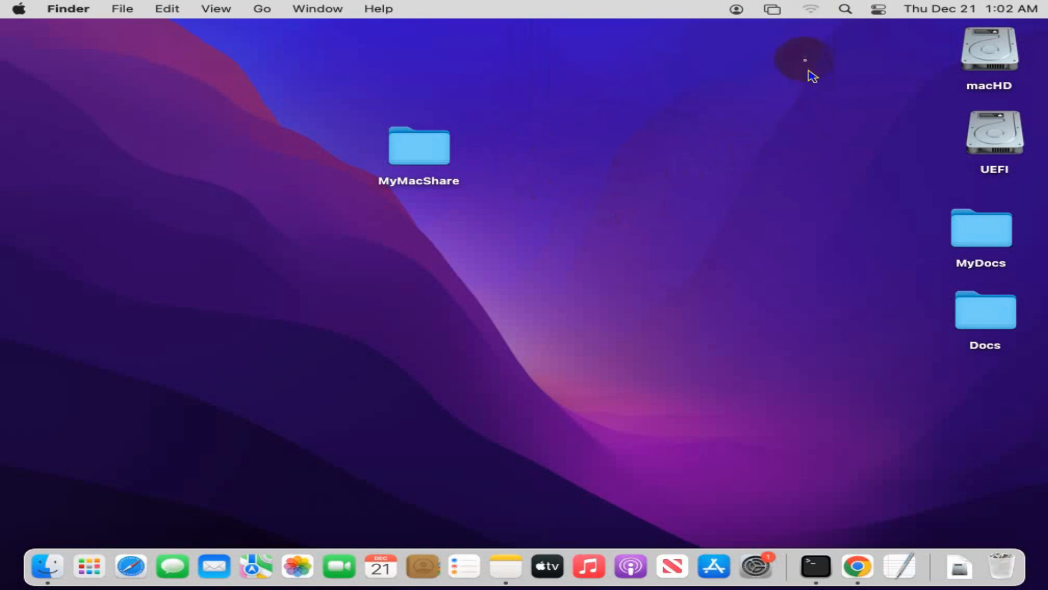
left_click(810, 8)
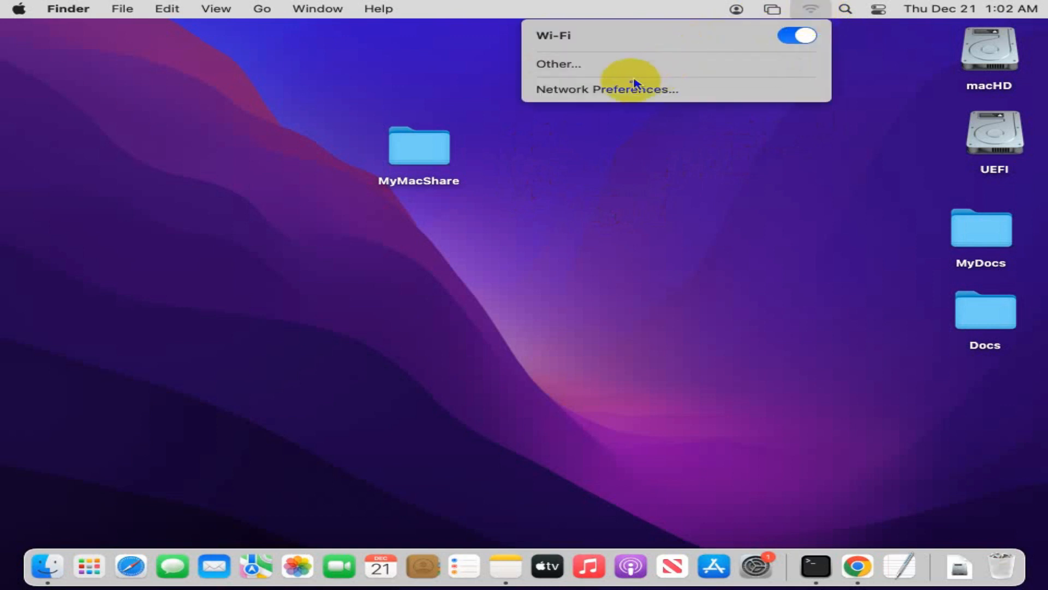
left_click(675, 91)
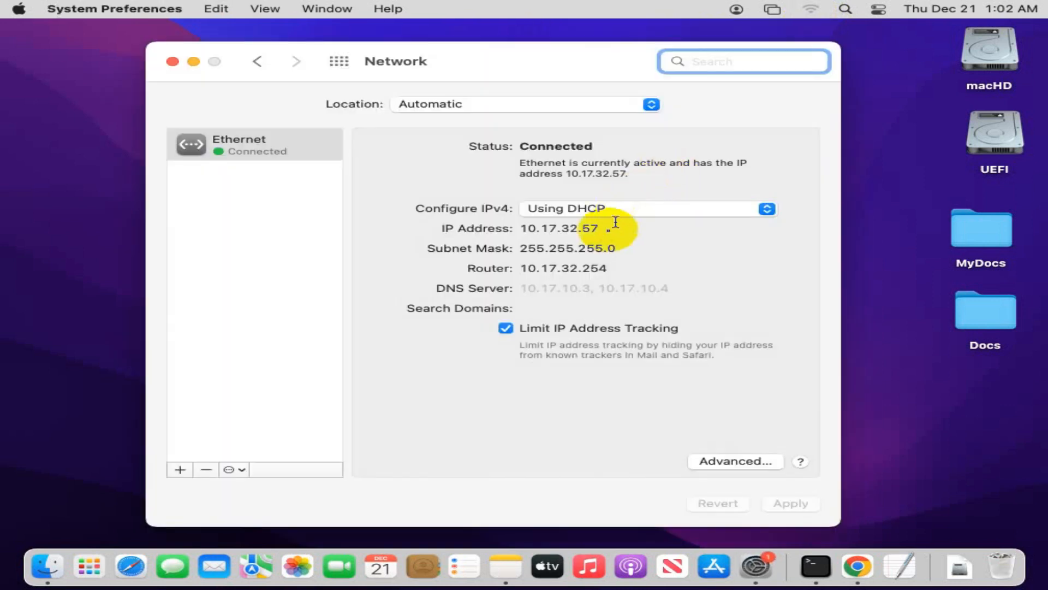
left_click_drag(606, 231, 525, 233)
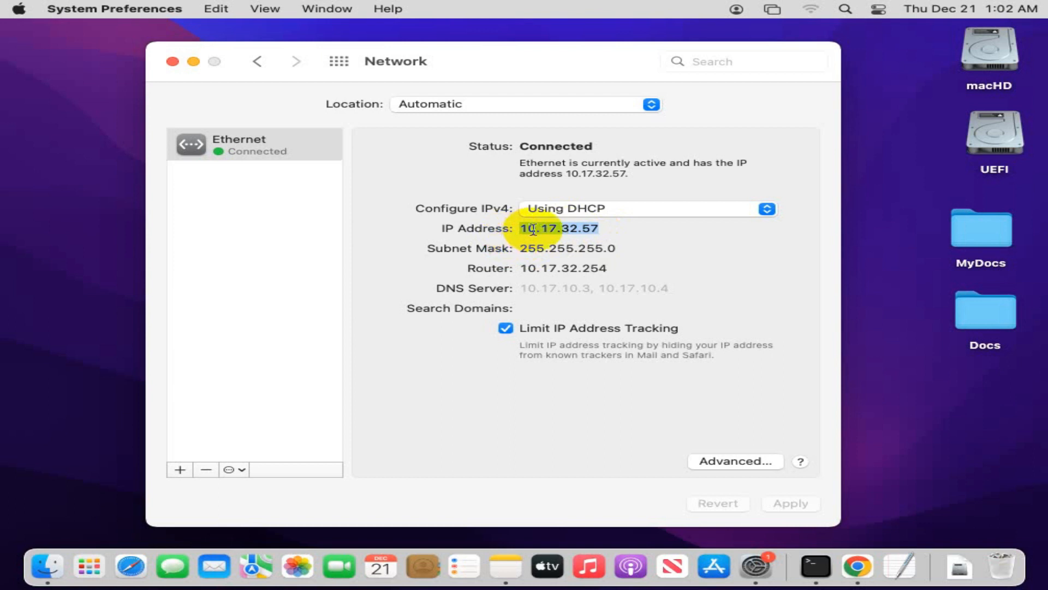
left_click(173, 63)
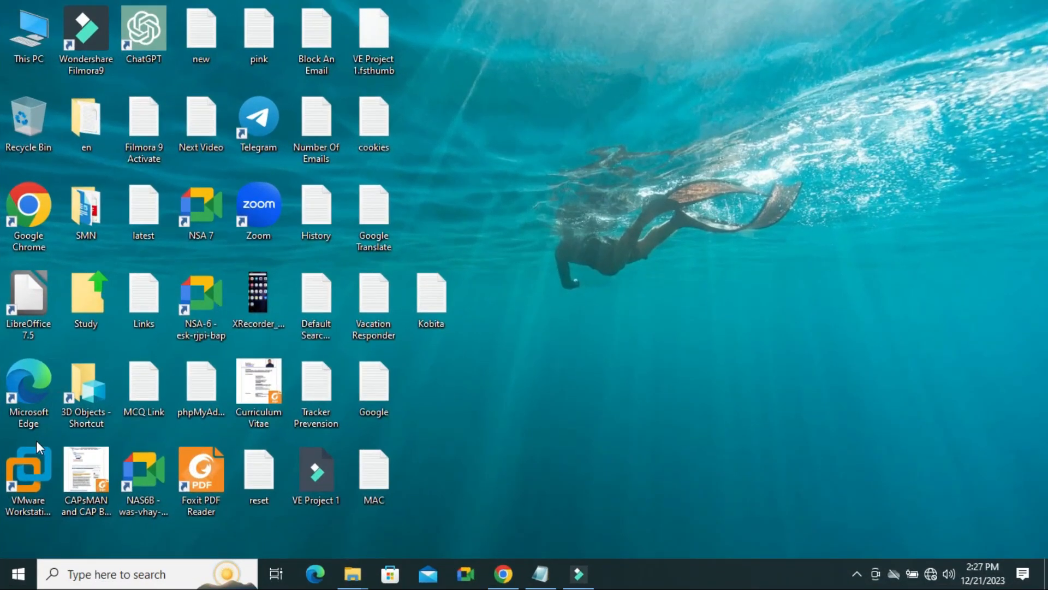
Switch to the Windows PC and use Run to open the network location \\10.17.32.57.
right_click(22, 562)
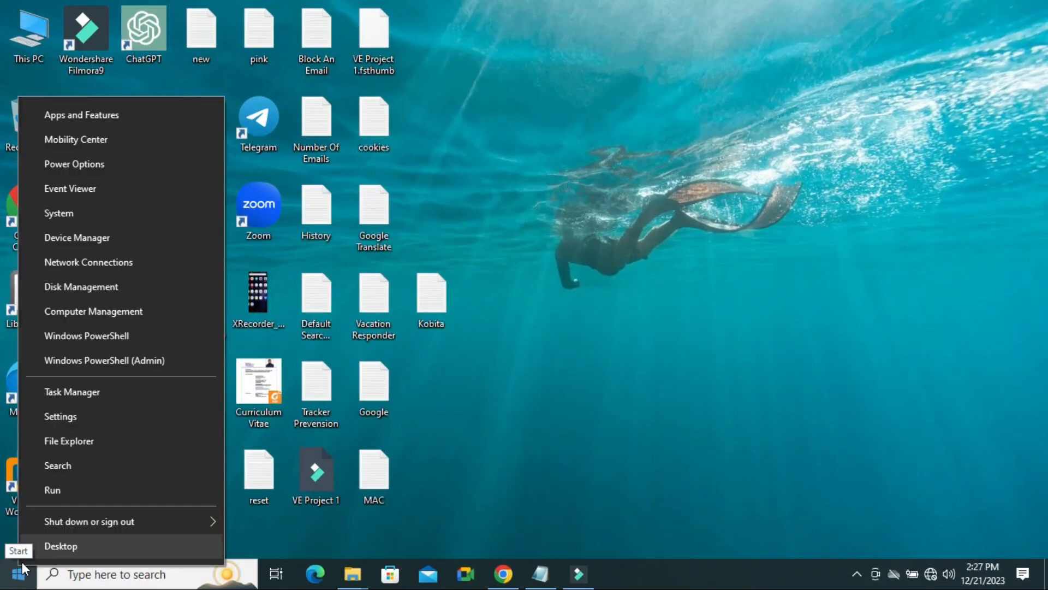
left_click(59, 490)
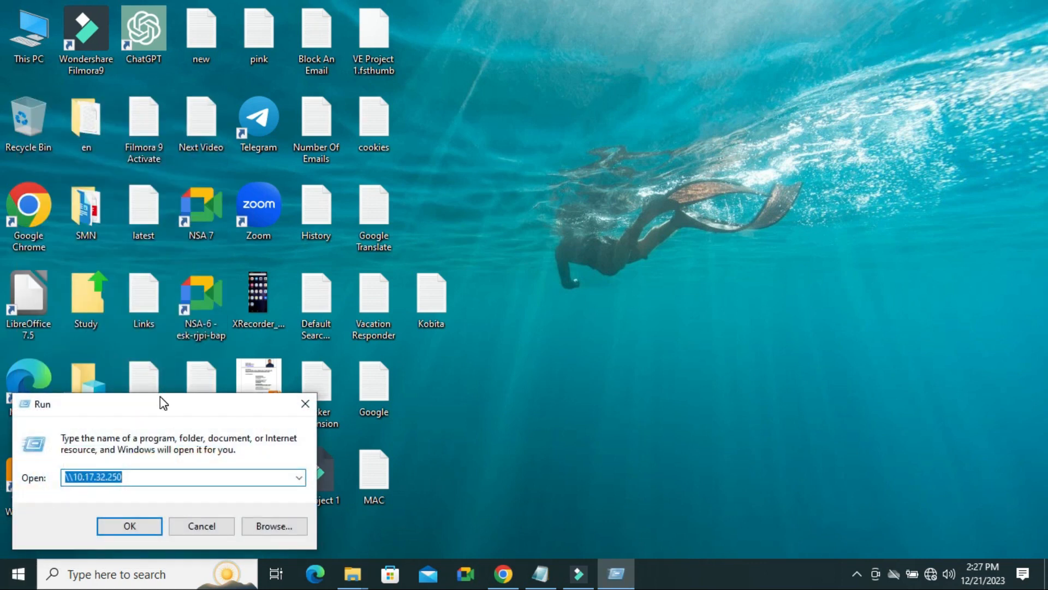
left_click_drag(160, 398, 621, 185)
type("\\\\")
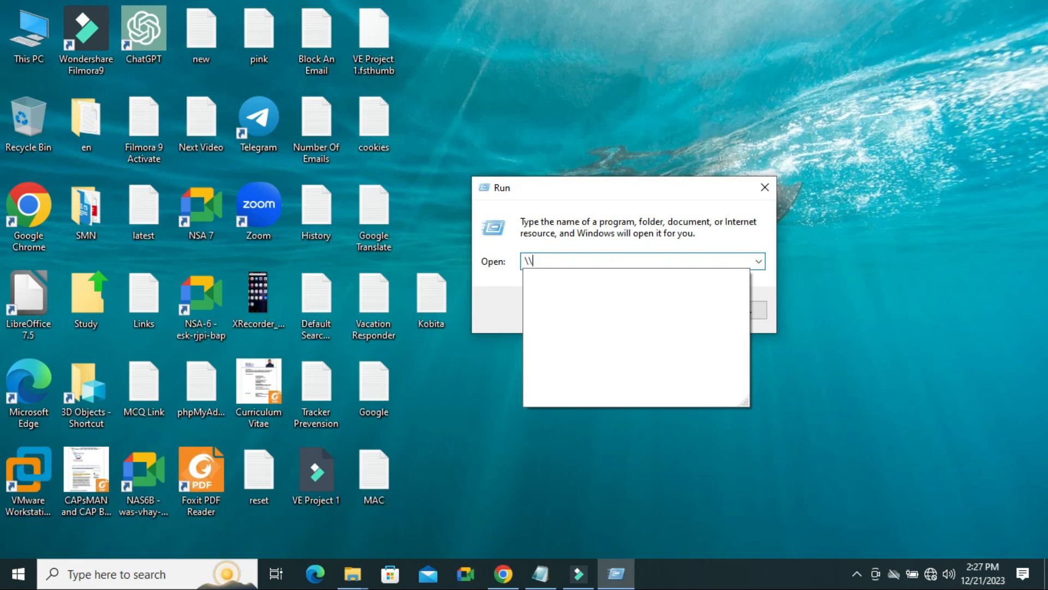
type("10.17.32.57")
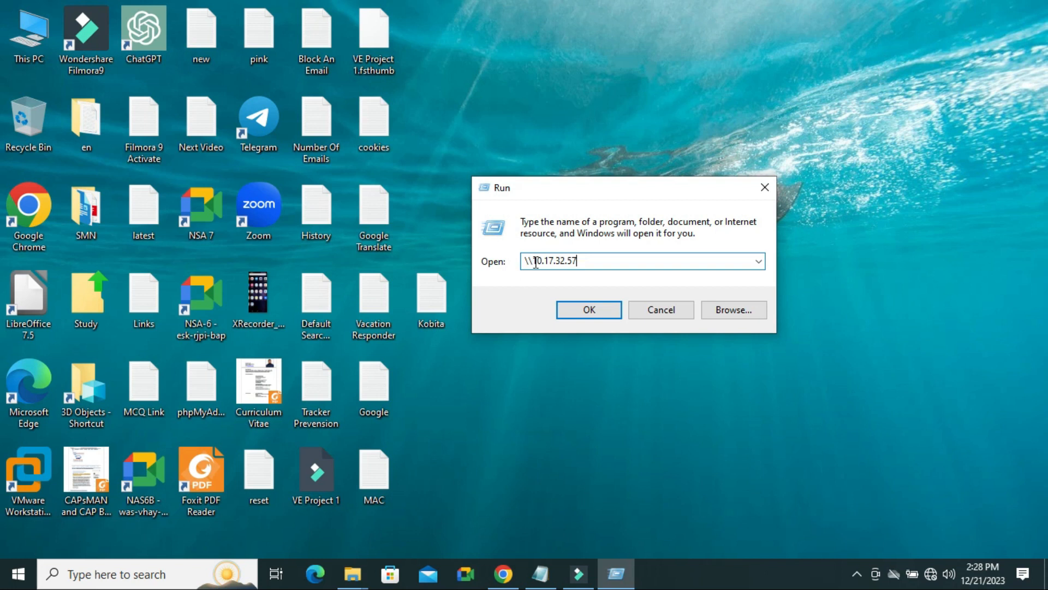
left_click(581, 310)
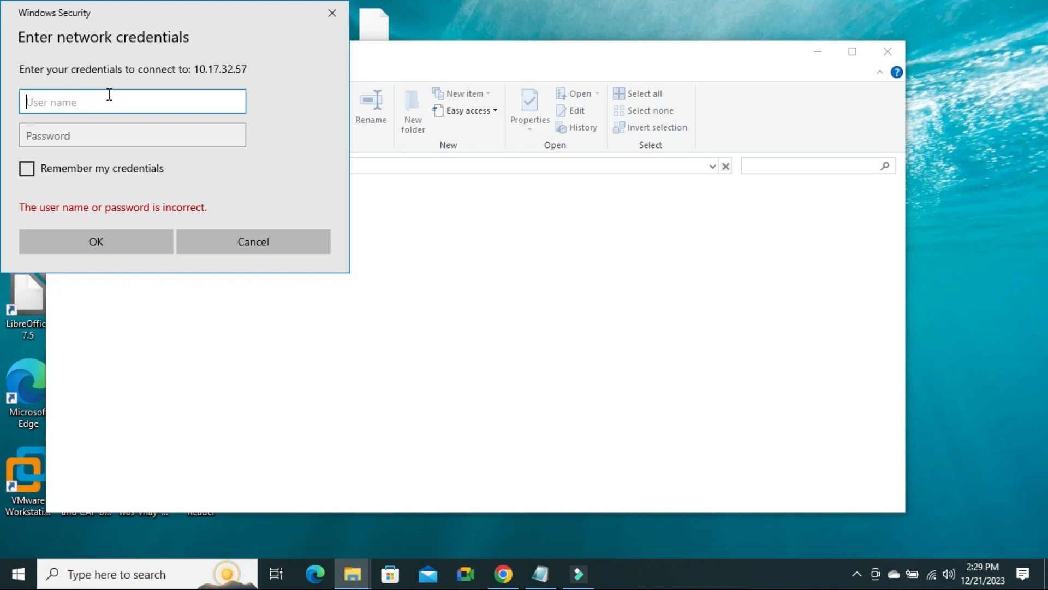
Sign in to the Mac's network share with the Mac account's user name and password.
key("ctrl+v")
left_click(110, 133)
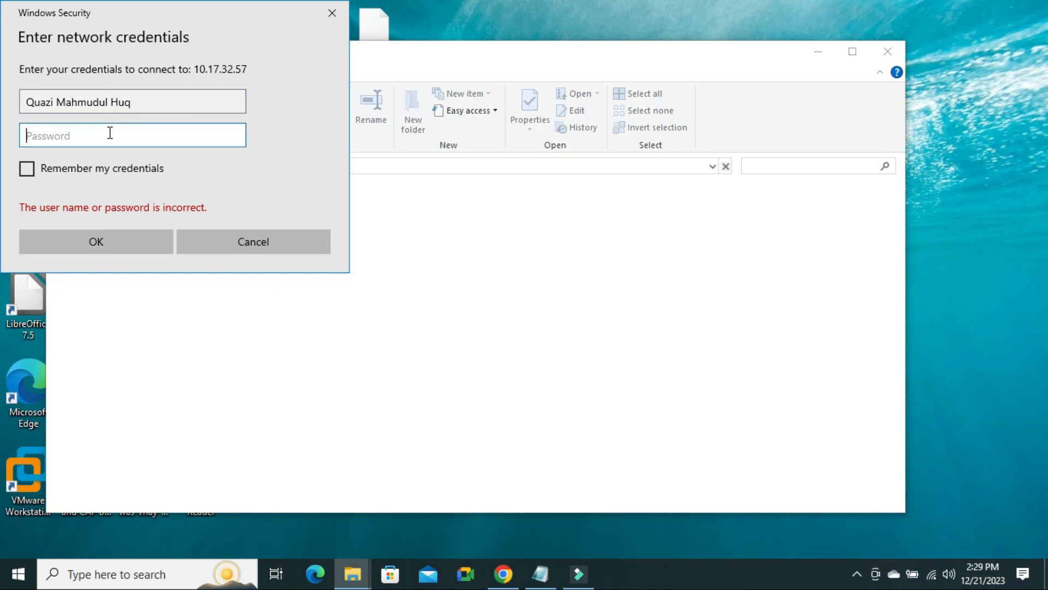
type("•••••••••••••")
left_click(104, 244)
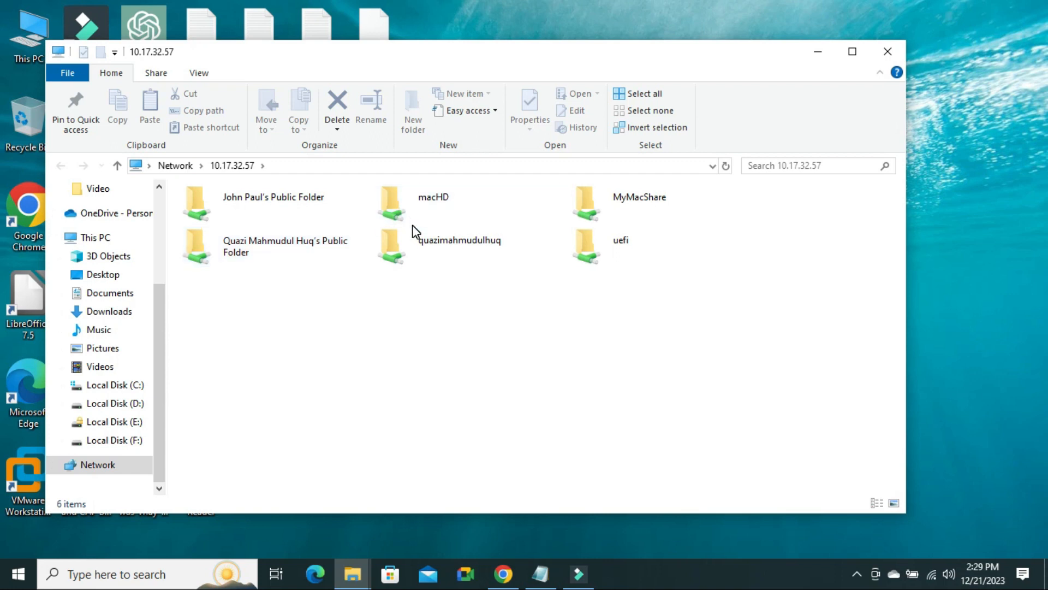
Open the shared MyMacShare folder on 10.17.32.57 and open the mufile document in it.
left_click(618, 202)
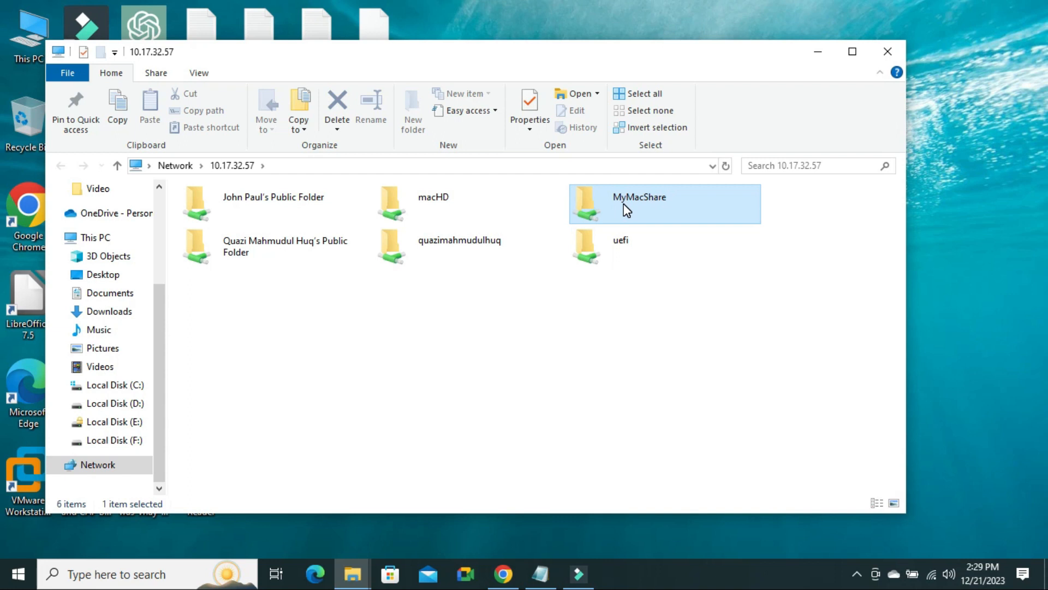
double_click(624, 205)
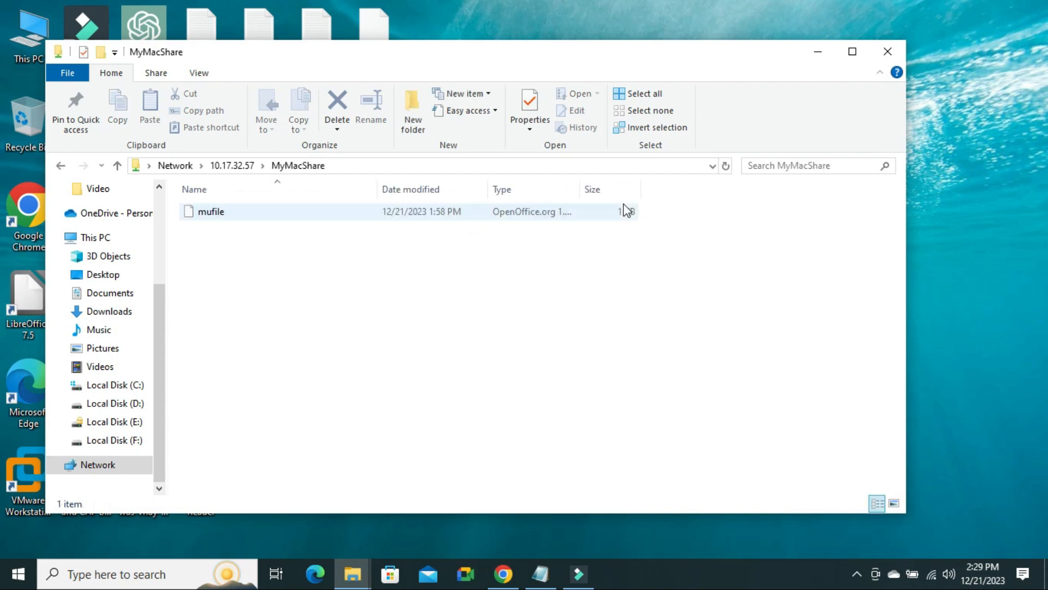
left_click(220, 213)
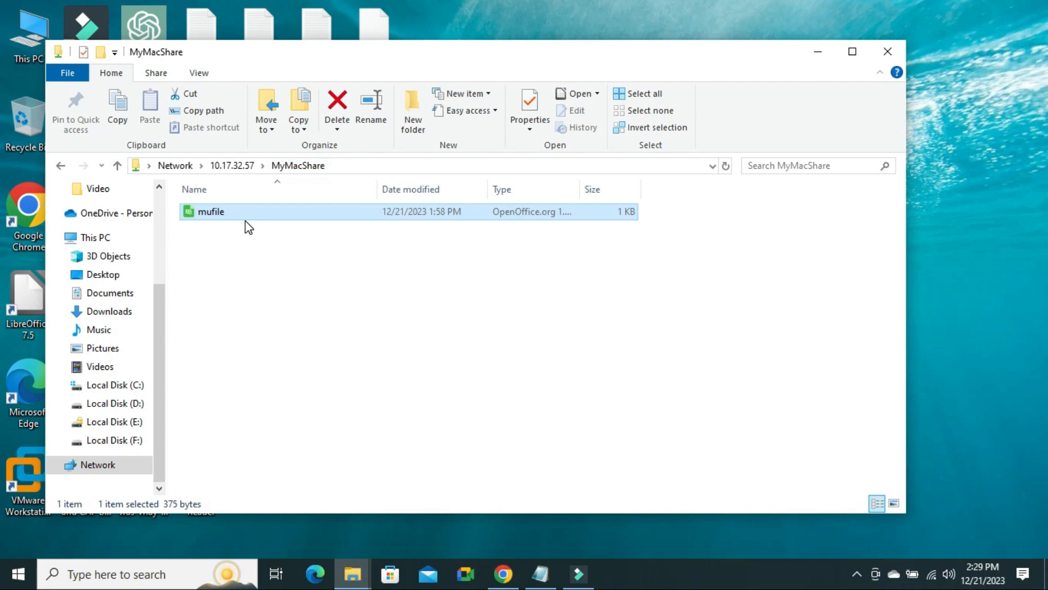
right_click(239, 213)
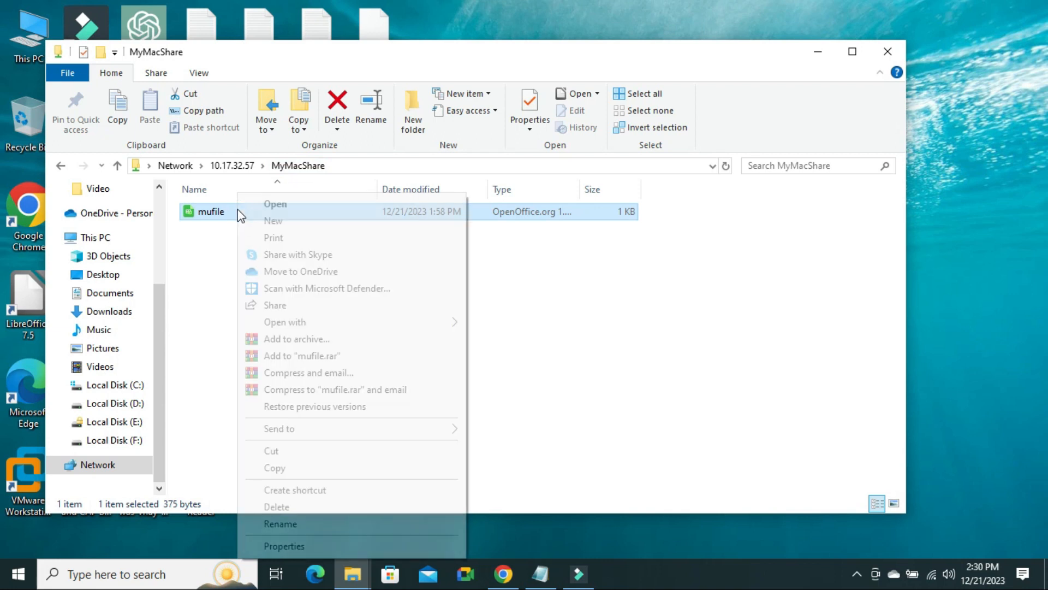
left_click(282, 208)
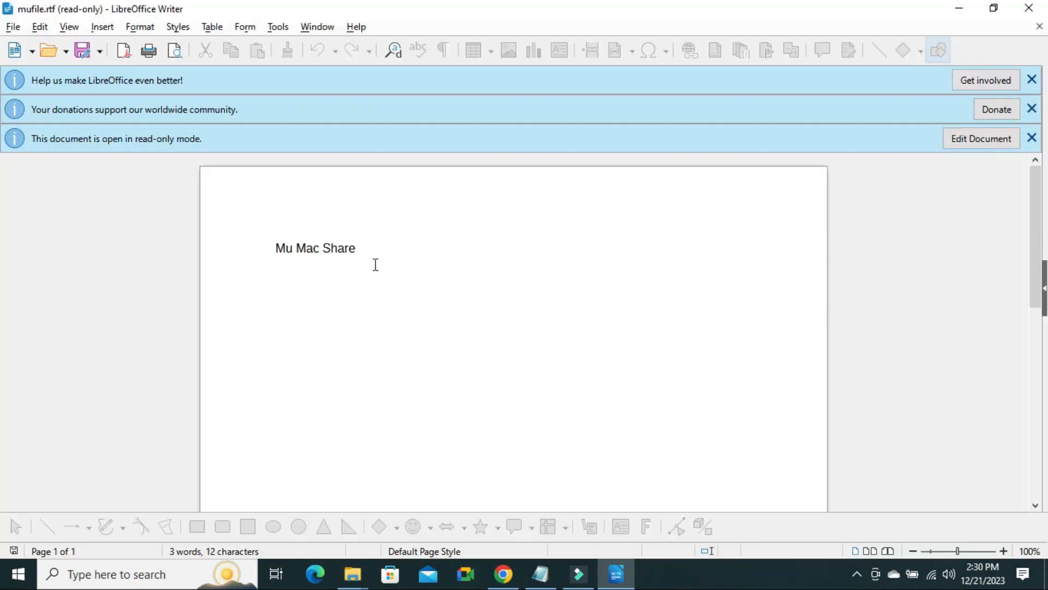
Check the text in mufile.rtf and close the document.
left_click_drag(370, 248, 275, 248)
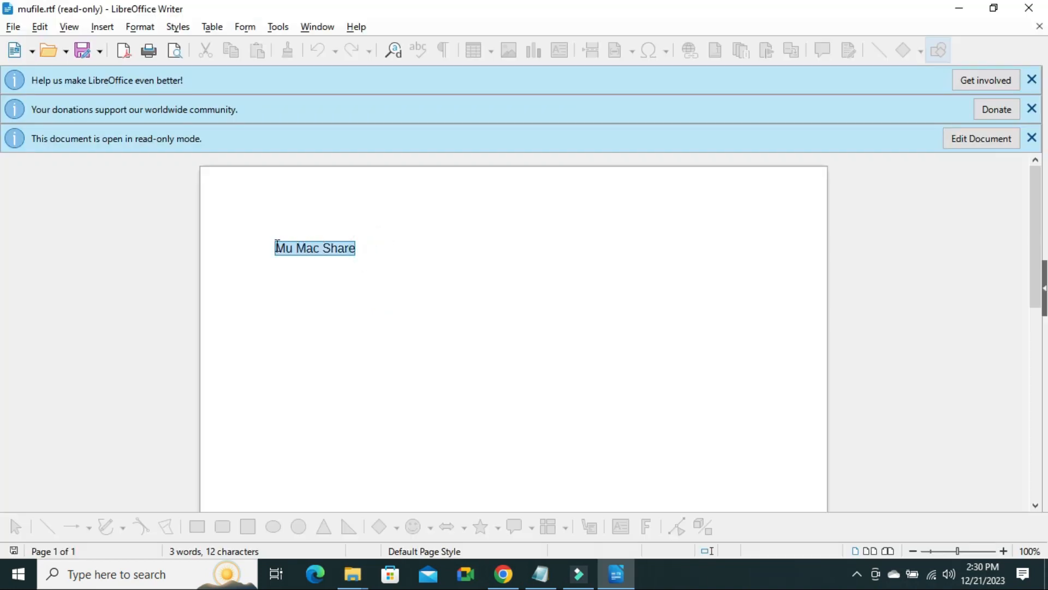
left_click(410, 253)
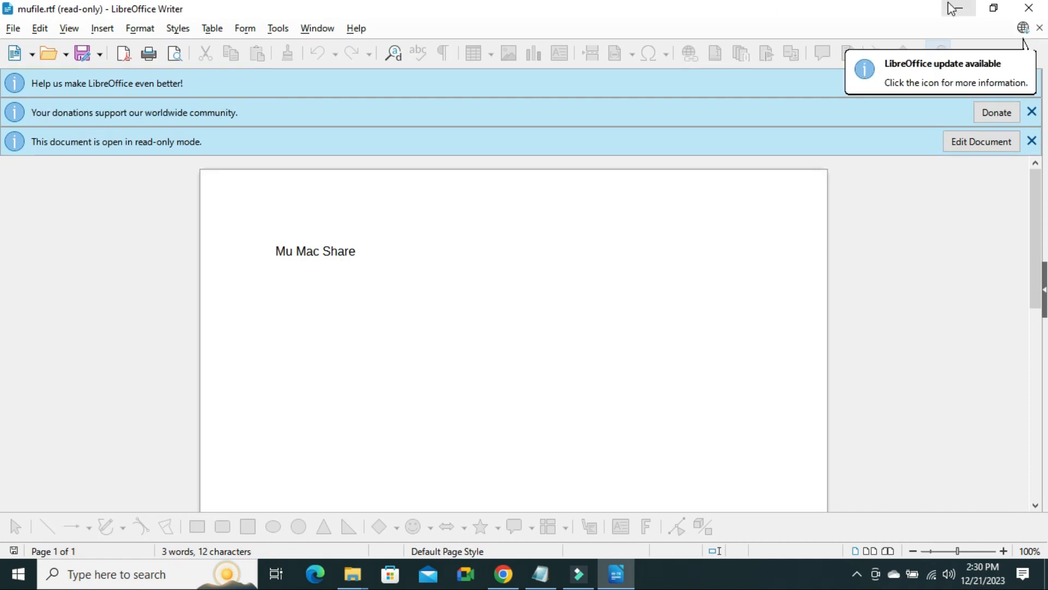
left_click(1047, 7)
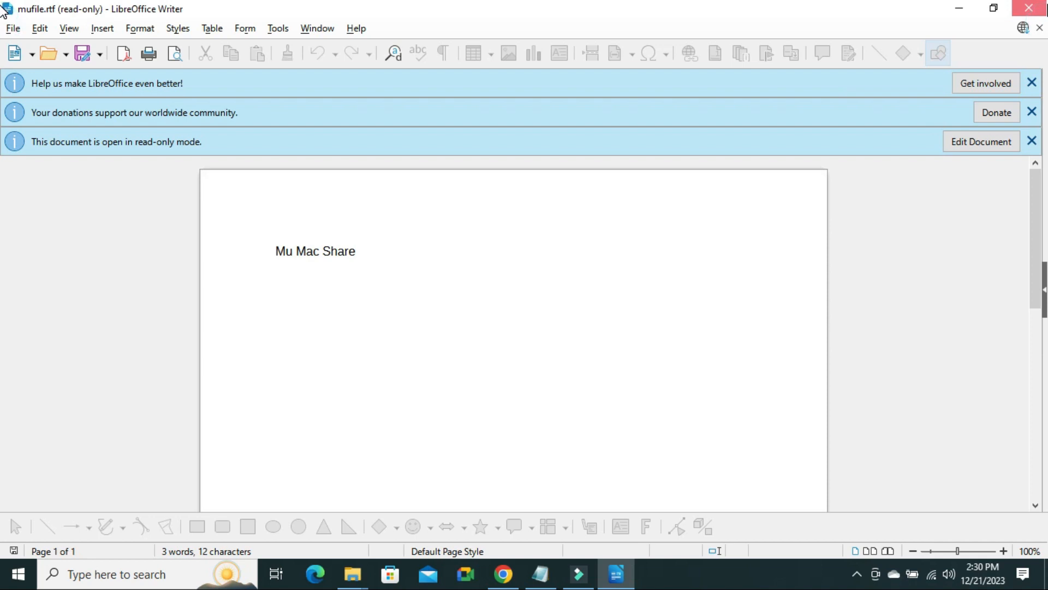